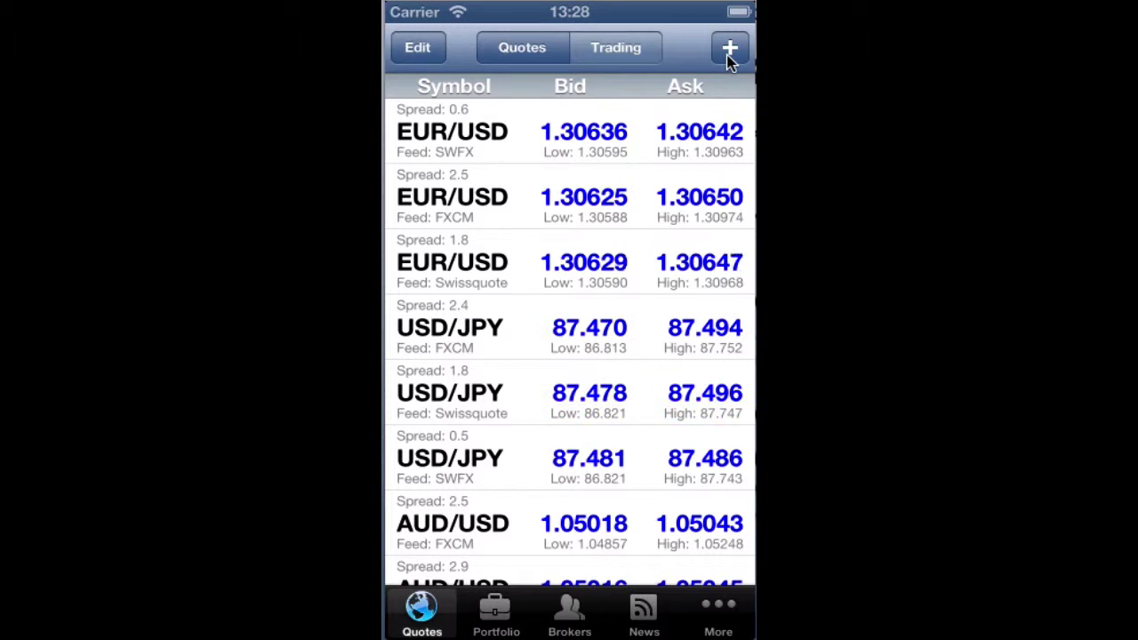
# Step: Put the EUR/USD, USD/JPY and AUD/USD quotes watchlist into edit mode
pyautogui.click(421, 53)
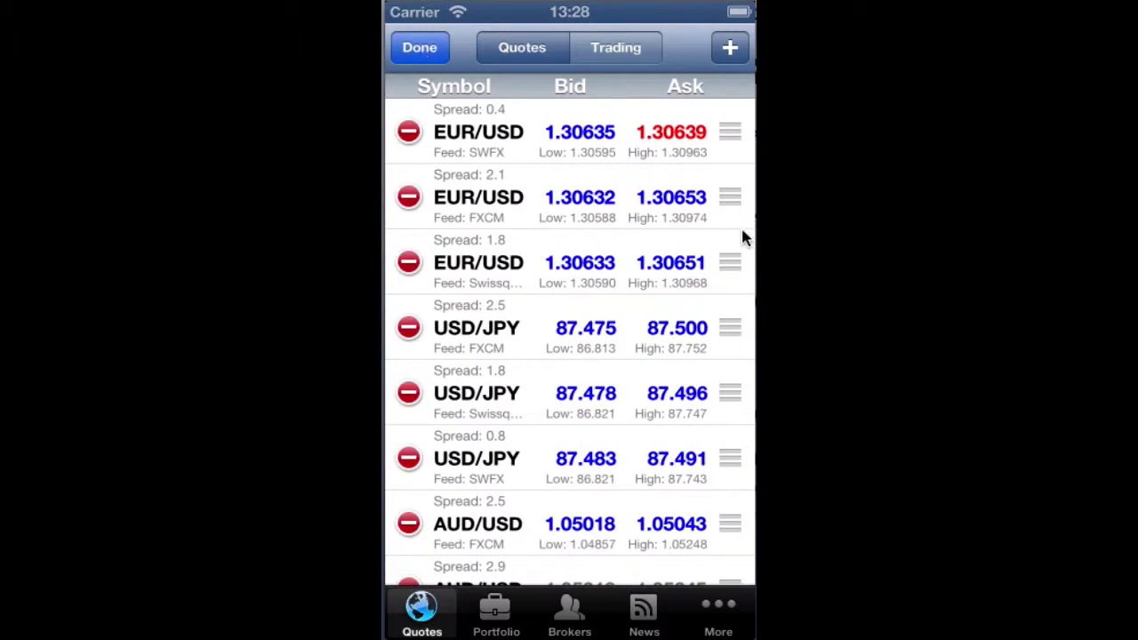
# Step: Move the Swissquote EUR/USD quote above FXCM, then try the one-tap Trading view and switch back
pyautogui.moveTo(731, 261); pyautogui.dragTo(733, 204)
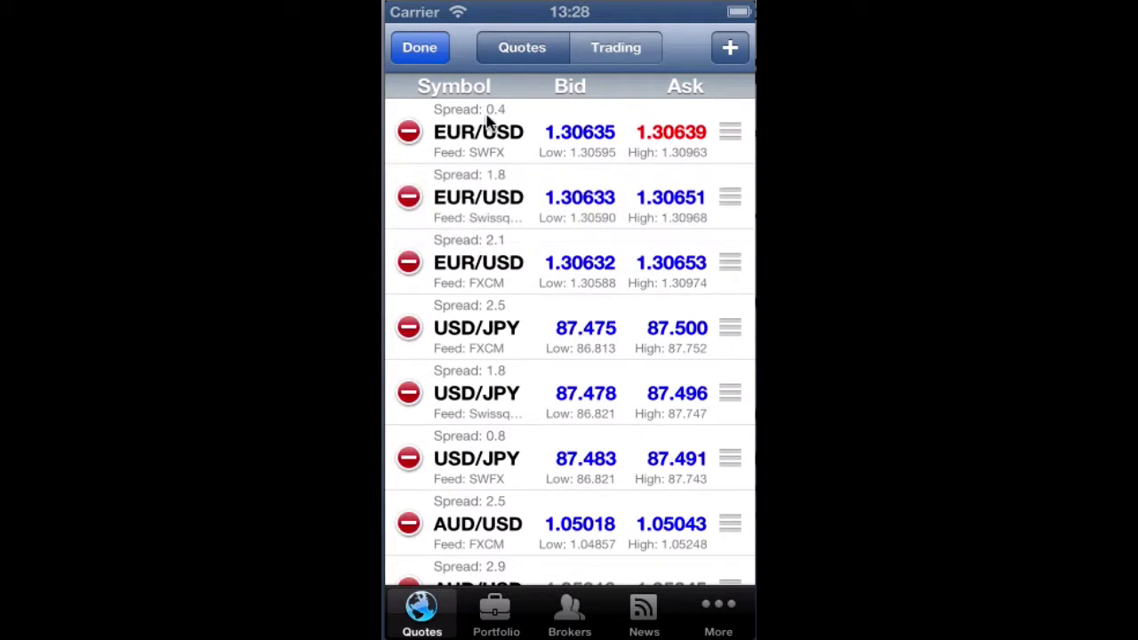
pyautogui.click(419, 49)
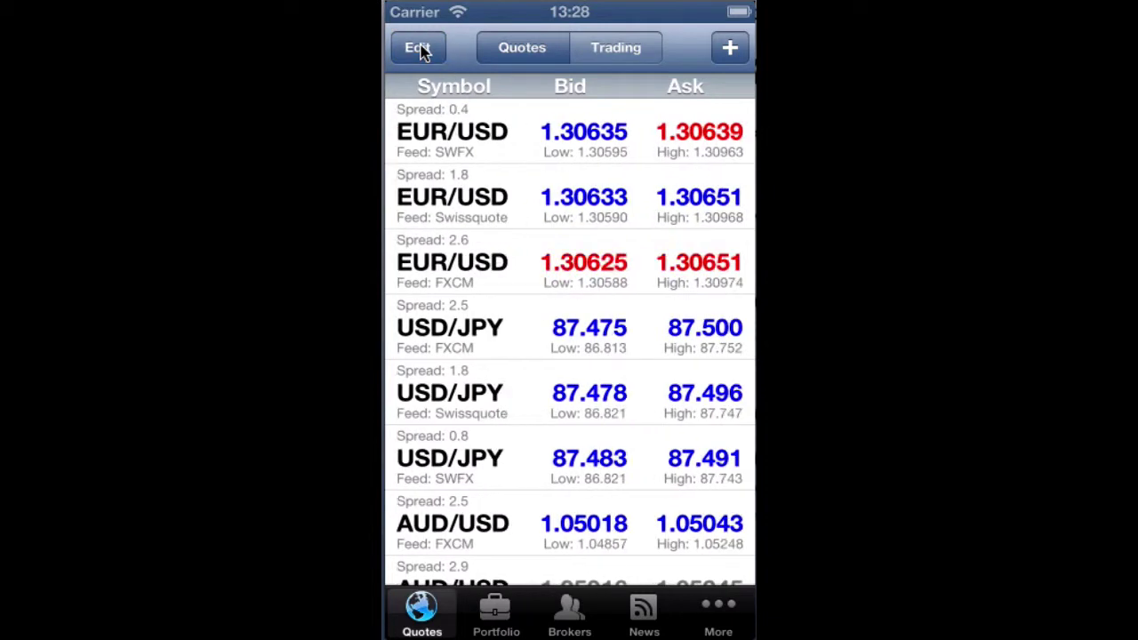
pyautogui.click(610, 52)
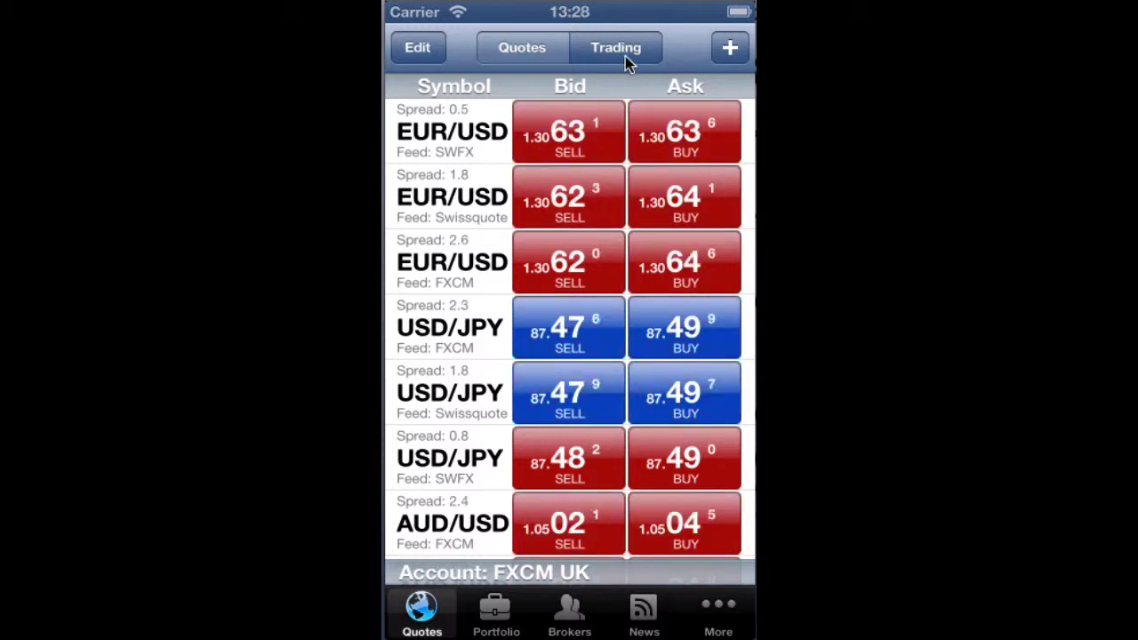
pyautogui.click(525, 53)
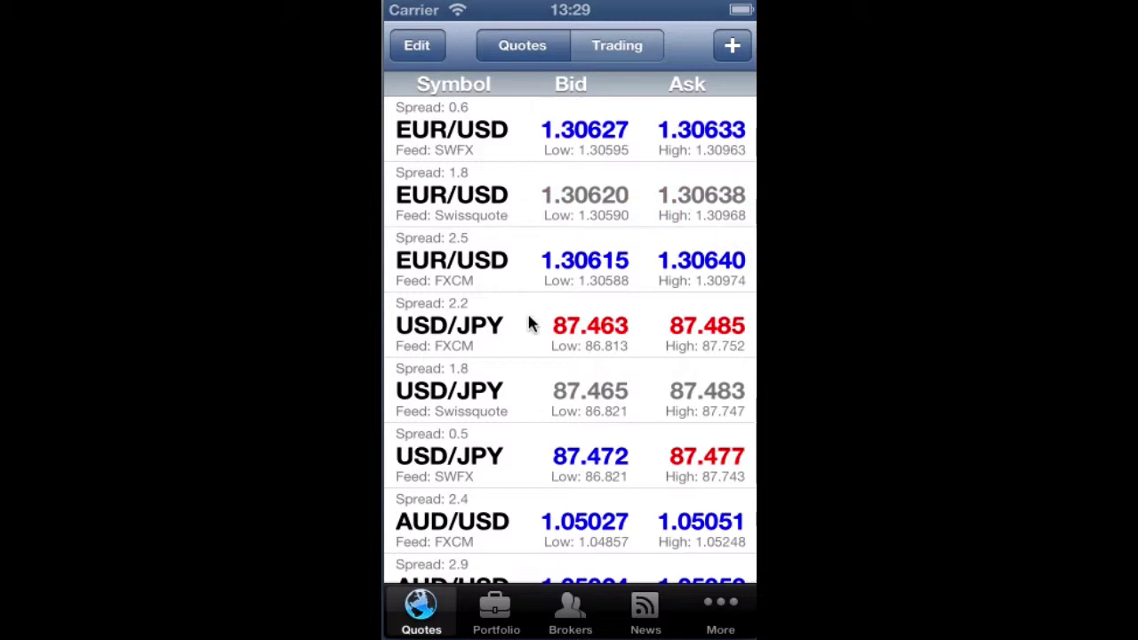
# Step: Preview the FXCM EUR/USD chart, then bring up the Portfolio accounts list
pyautogui.click(480, 277)
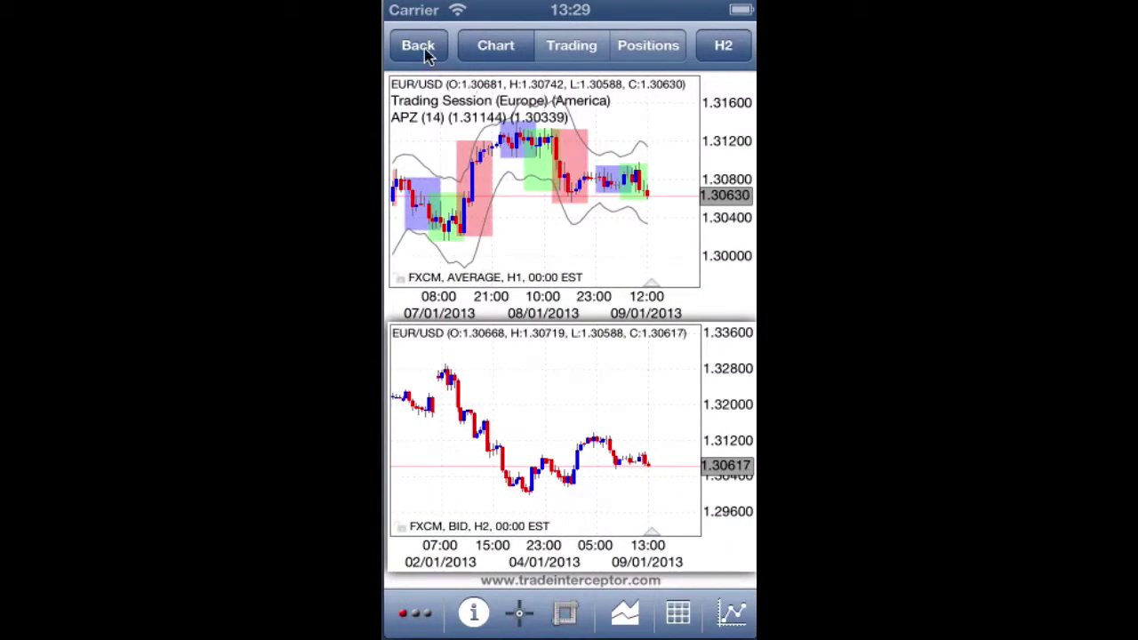
pyautogui.click(421, 48)
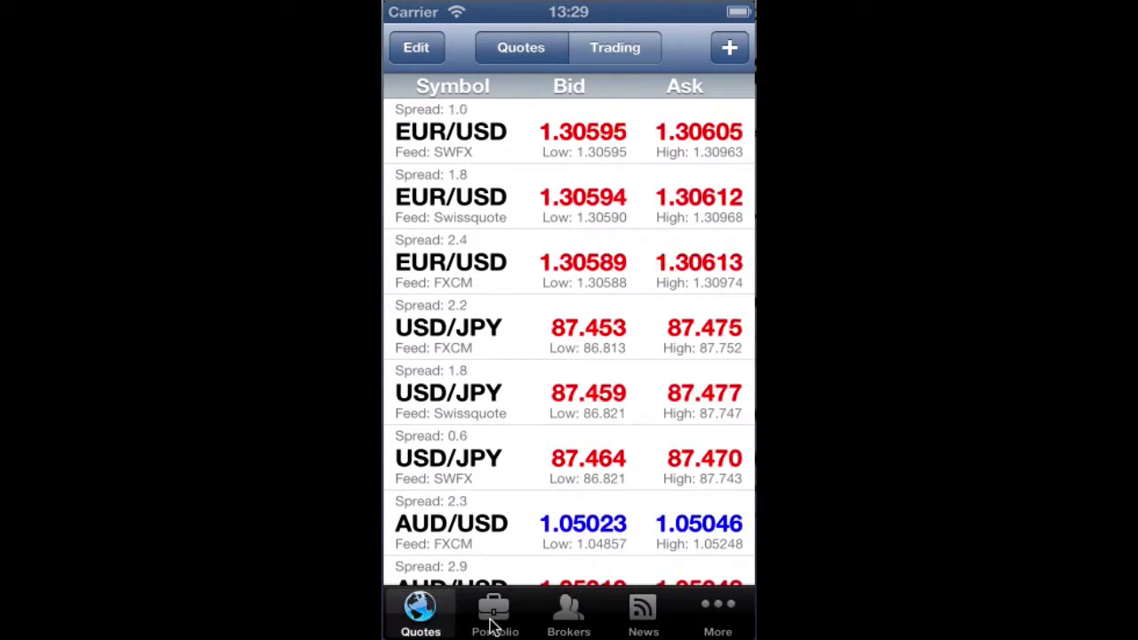
pyautogui.click(494, 623)
# Step: Preview adding a broker account, then show the Live Brokers list of FXCM, Dukascopy and Swissquote
pyautogui.click(436, 52)
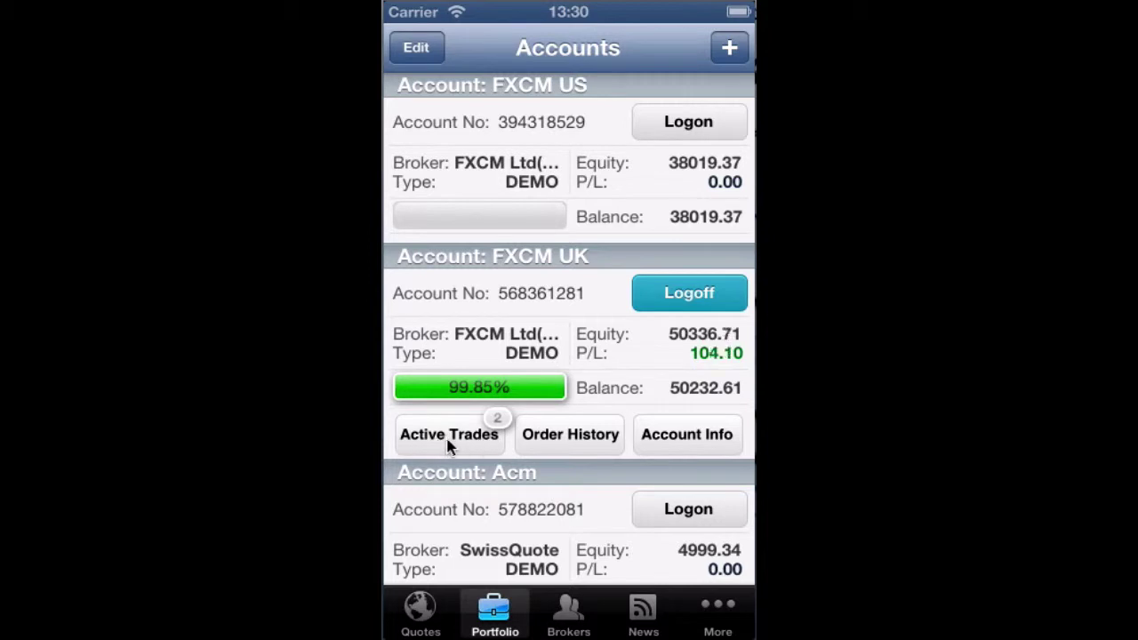
pyautogui.click(727, 50)
pyautogui.click(434, 60)
pyautogui.click(560, 620)
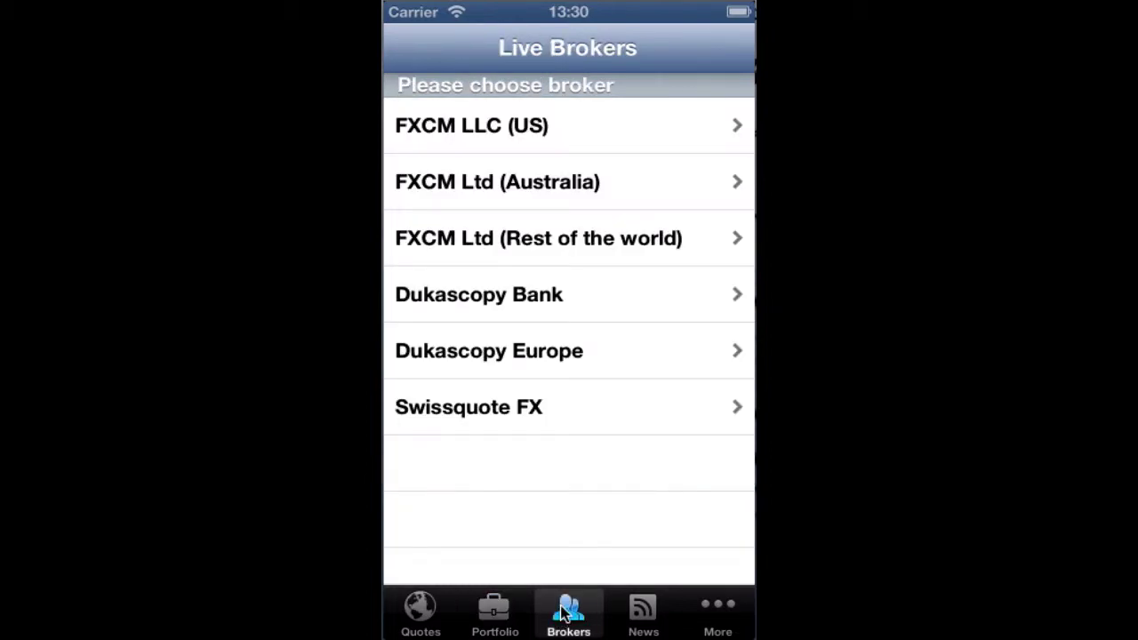
# Step: Review FXCM Ltd (Rest of the world) conditions, spreads and deposit details, then view the Rss News feeds
pyautogui.click(507, 238)
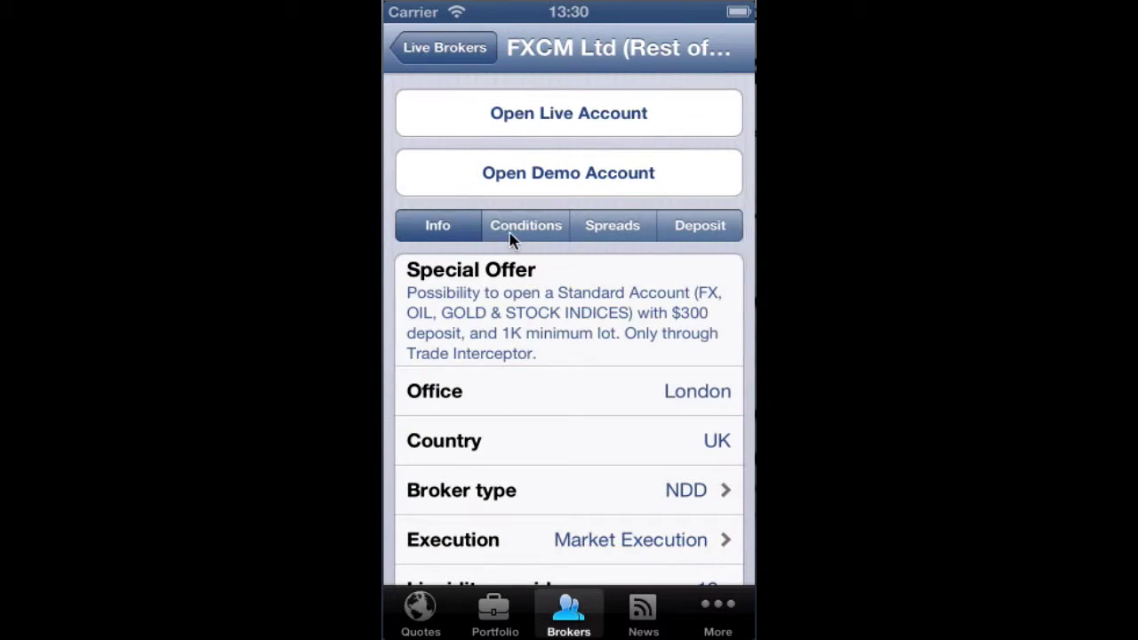
pyautogui.click(512, 240)
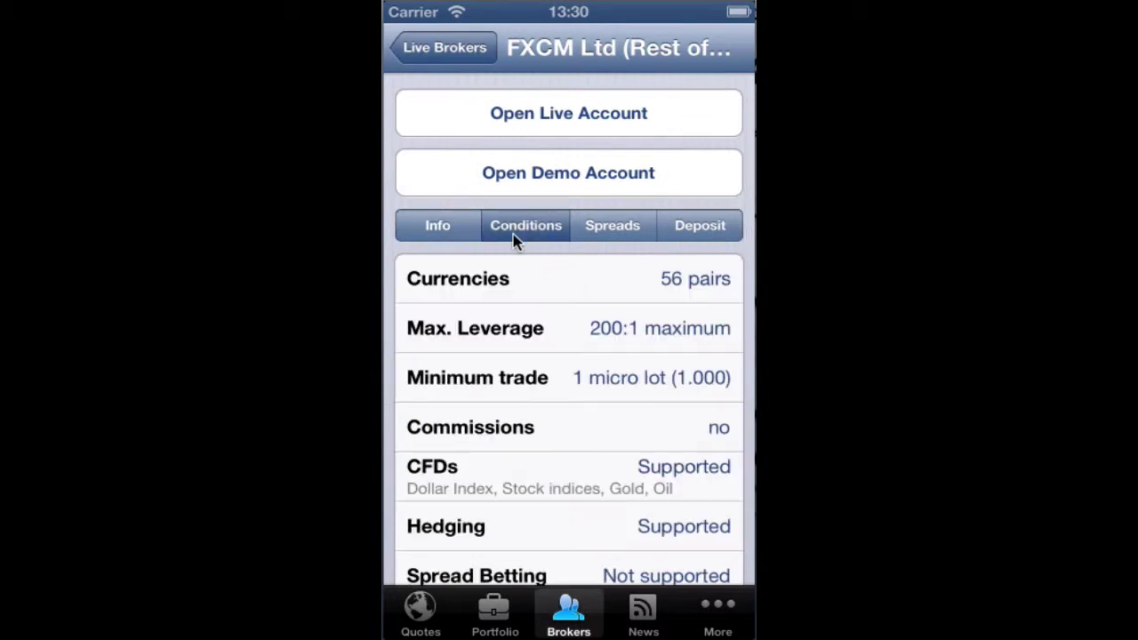
pyautogui.click(607, 233)
pyautogui.click(685, 235)
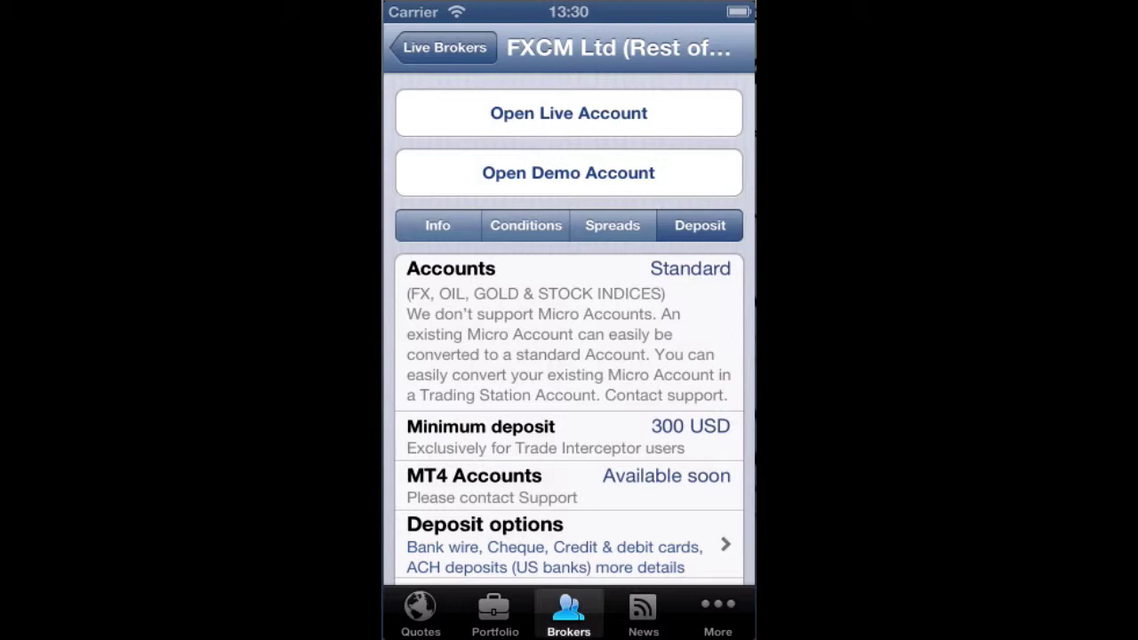
pyautogui.click(640, 618)
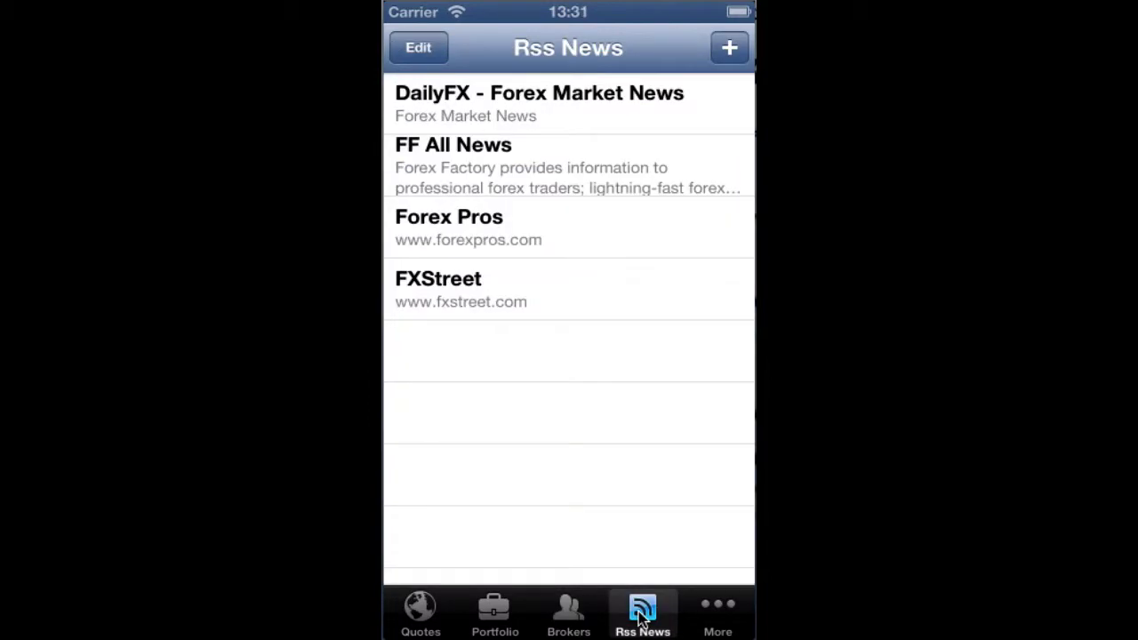
# Step: Browse the More menu's calendar, alarms and settings, then go back to the Quotes list
pyautogui.click(722, 617)
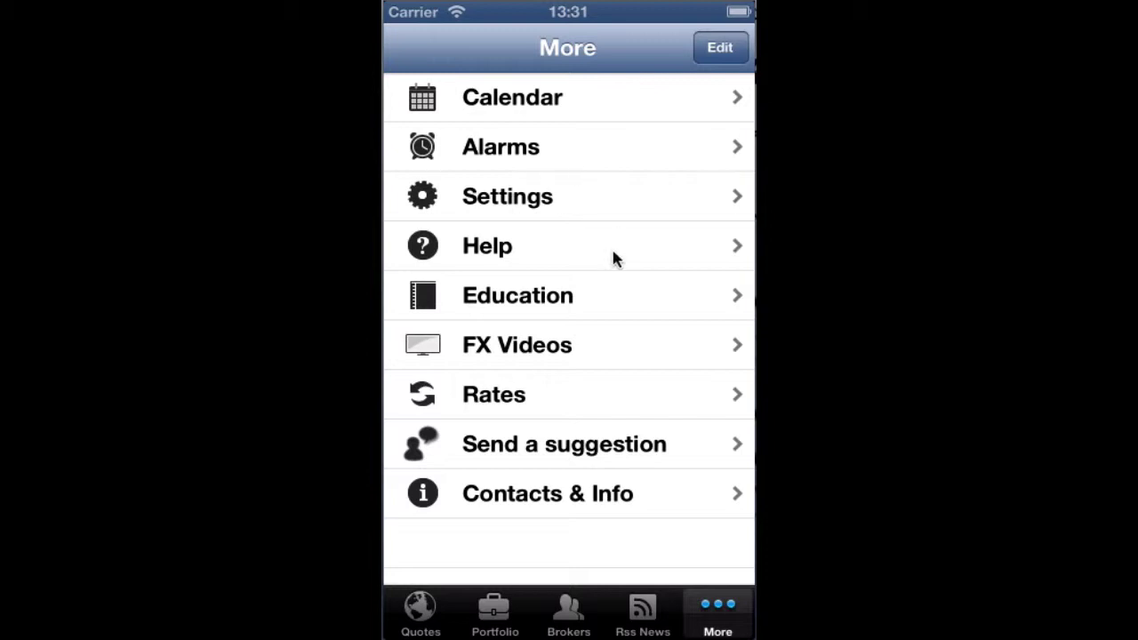
pyautogui.click(416, 613)
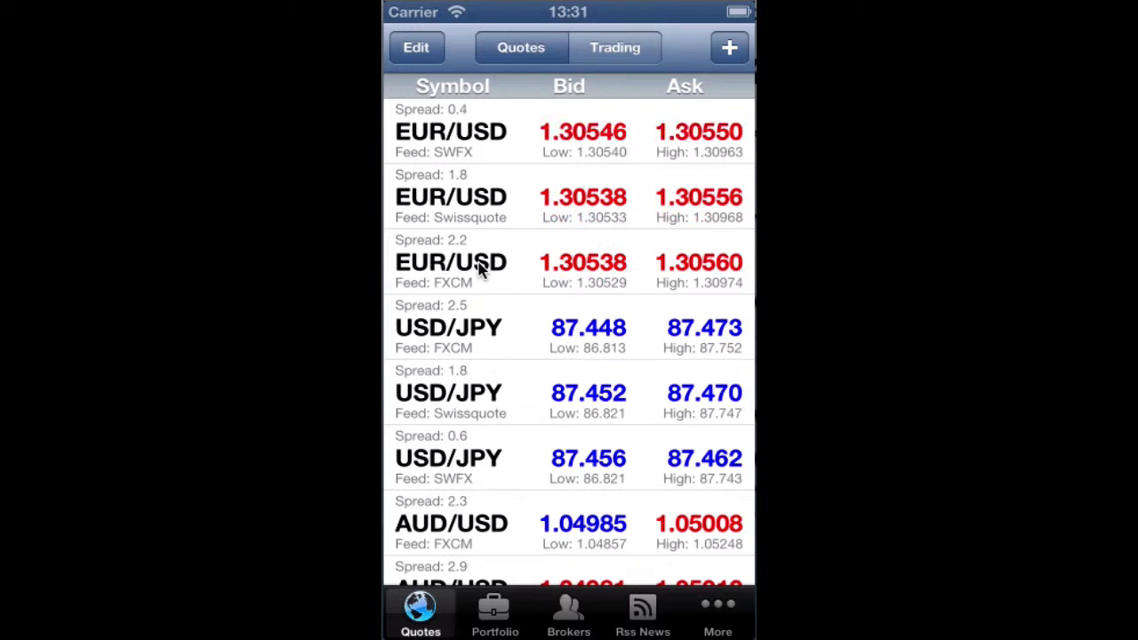
# Step: Bring up the EUR/USD FXCM charts with the H2 timeframe selected
pyautogui.click(480, 270)
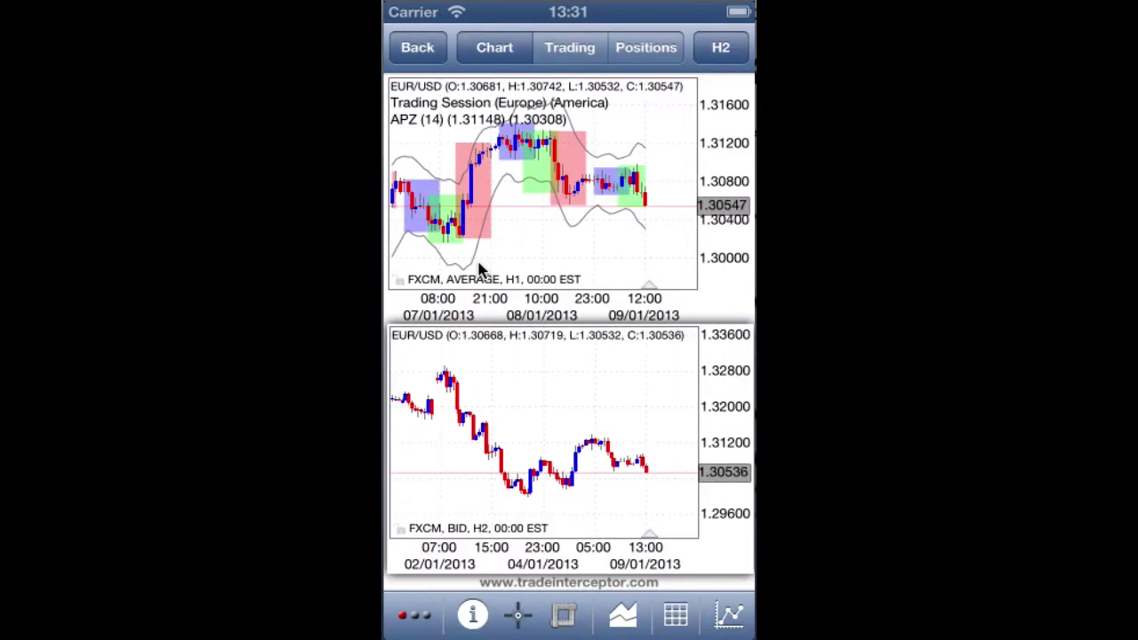
pyautogui.click(723, 56)
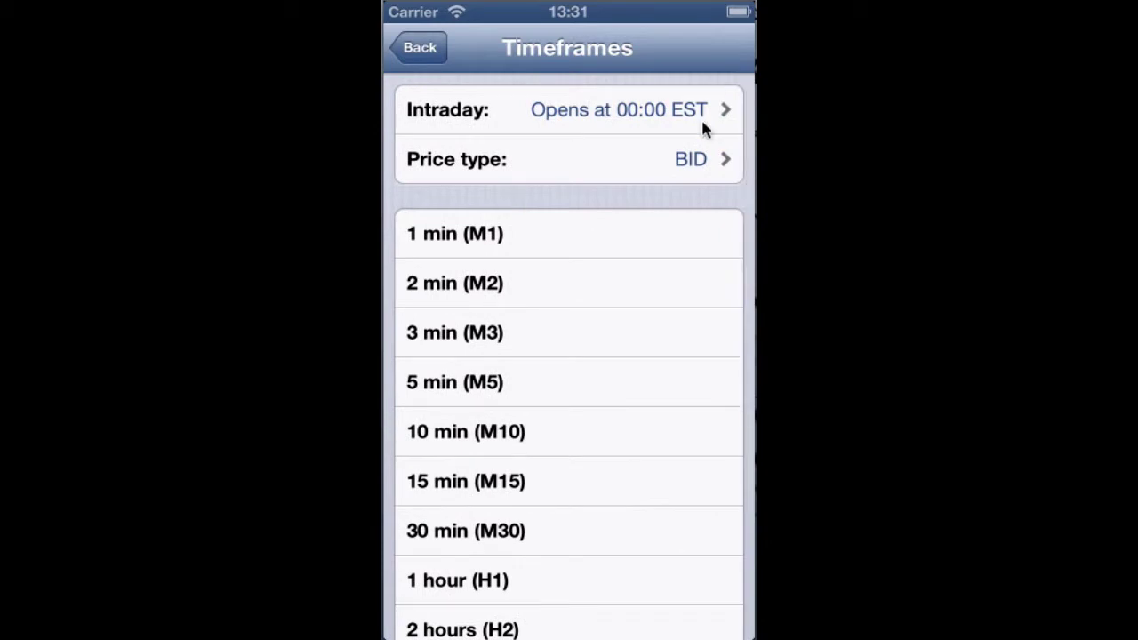
pyautogui.moveTo(672, 520); pyautogui.dragTo(673, 297)
pyautogui.click(414, 51)
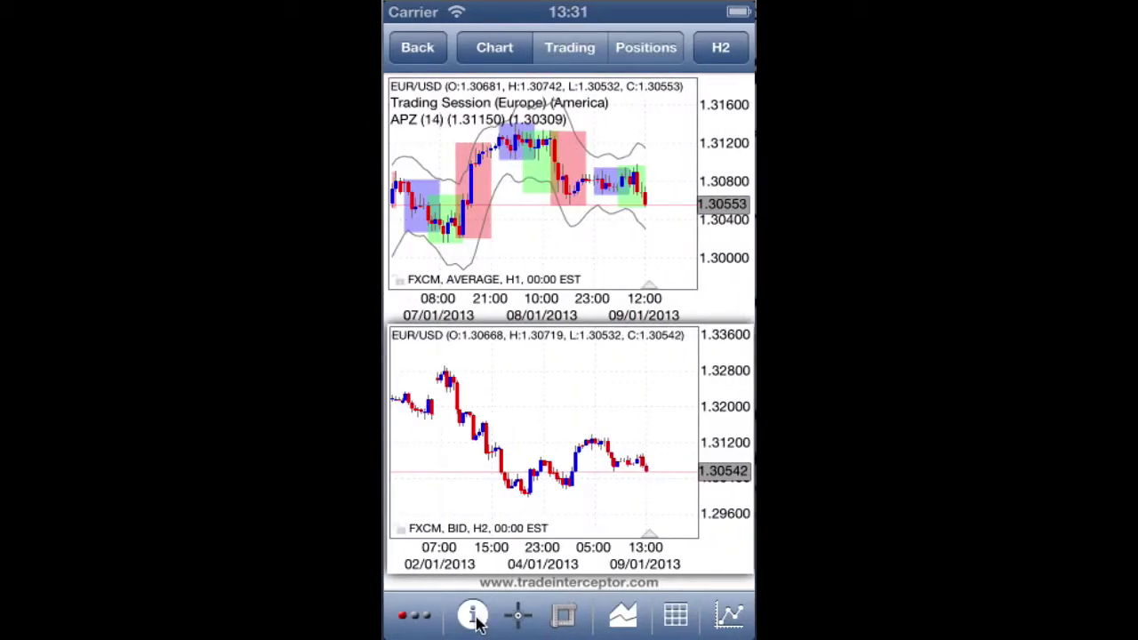
# Step: Hide and reshow the upper chart's indicator legend, then enable the crosshair read-out
pyautogui.click(476, 620)
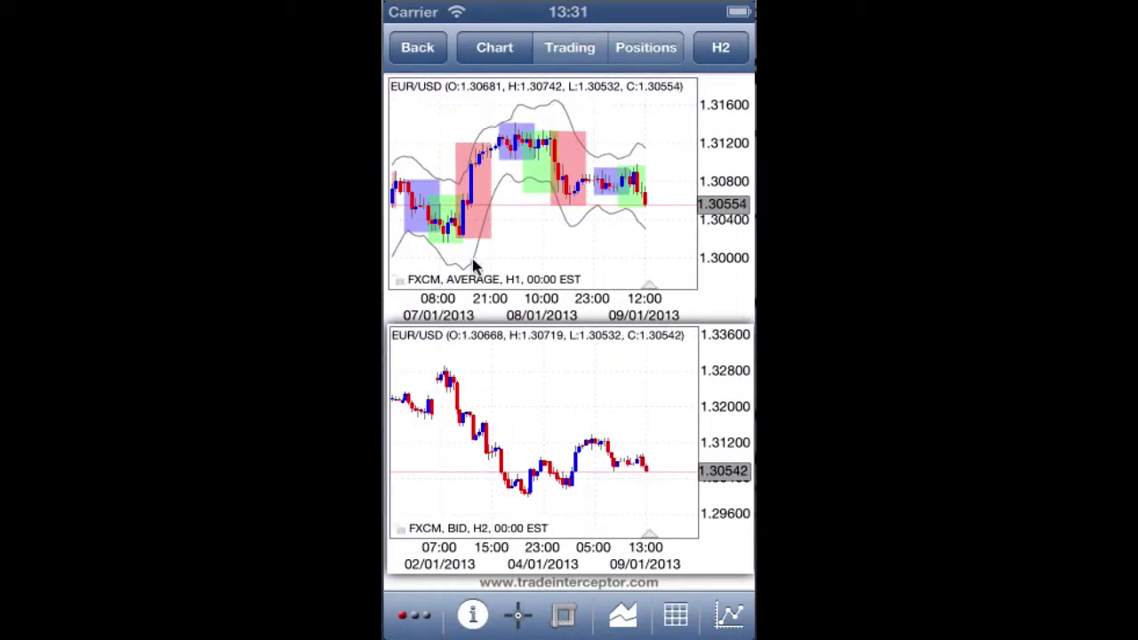
pyautogui.click(472, 617)
pyautogui.click(518, 616)
# Step: Read the crosshair at 08:00 on 09/01, then measure the upper chart's rise in bars and pips
pyautogui.click(529, 227)
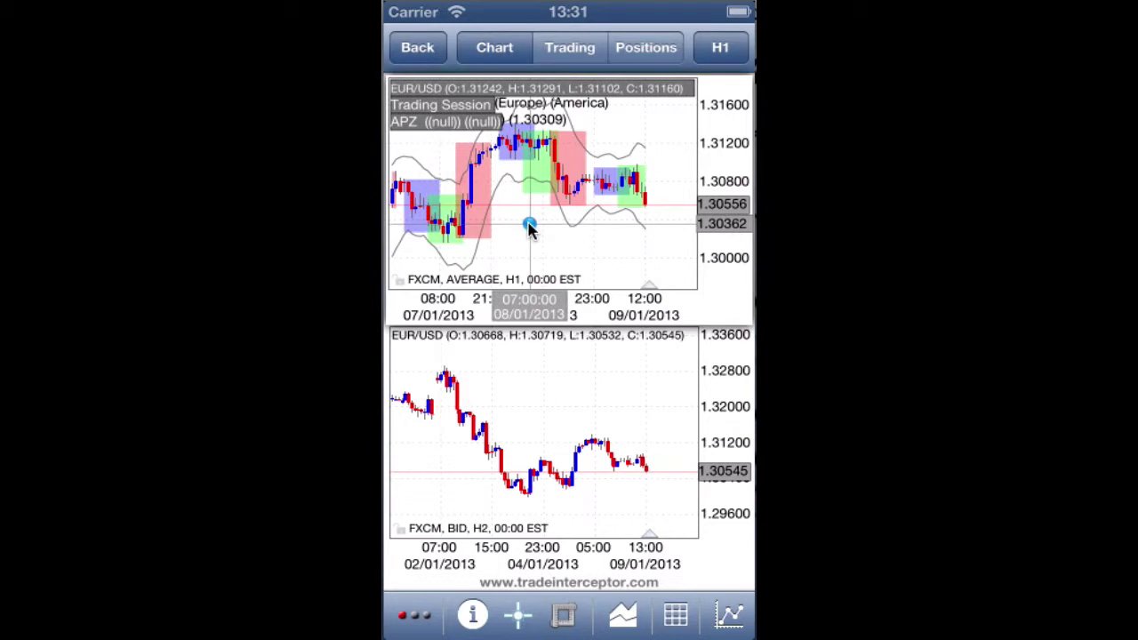
pyautogui.moveTo(529, 226); pyautogui.dragTo(629, 191)
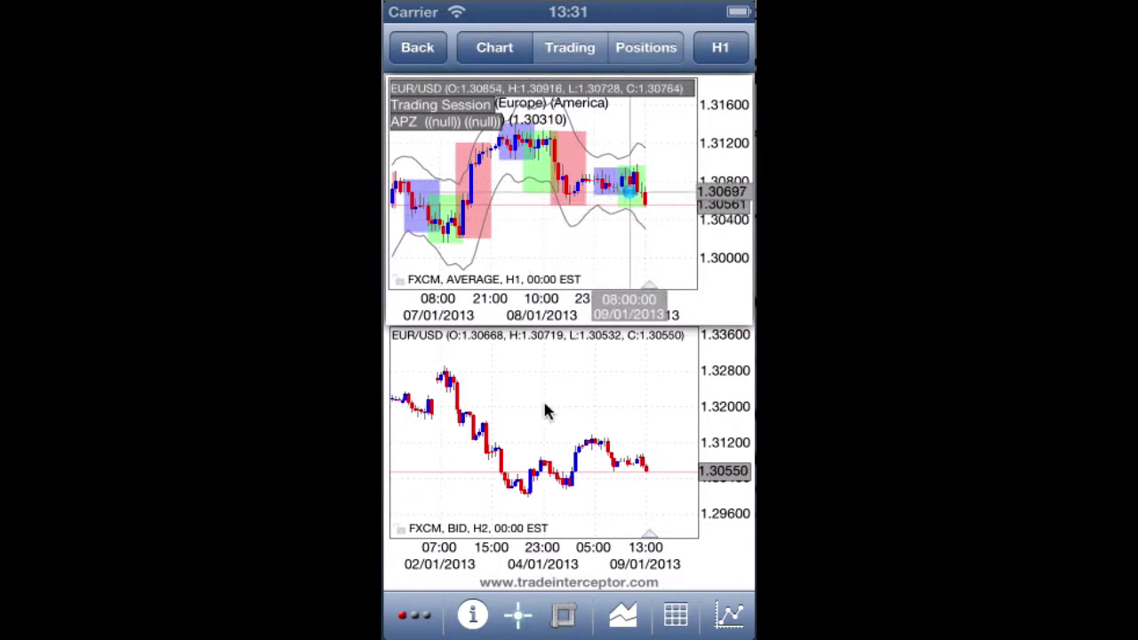
pyautogui.click(520, 616)
pyautogui.click(564, 615)
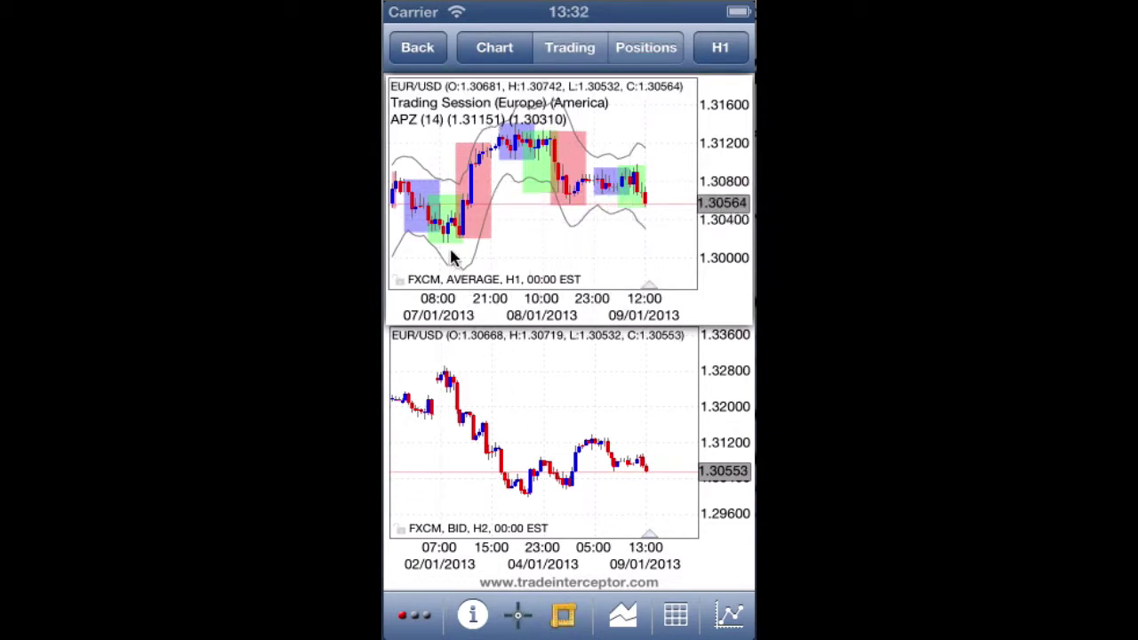
pyautogui.moveTo(447, 245); pyautogui.dragTo(520, 128)
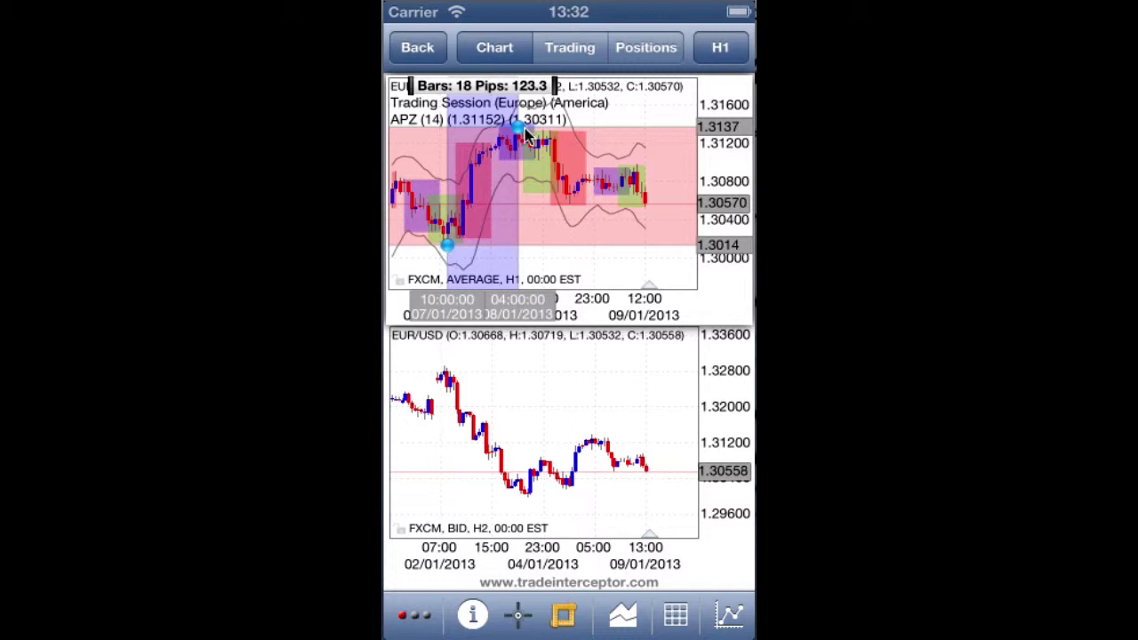
pyautogui.click(564, 615)
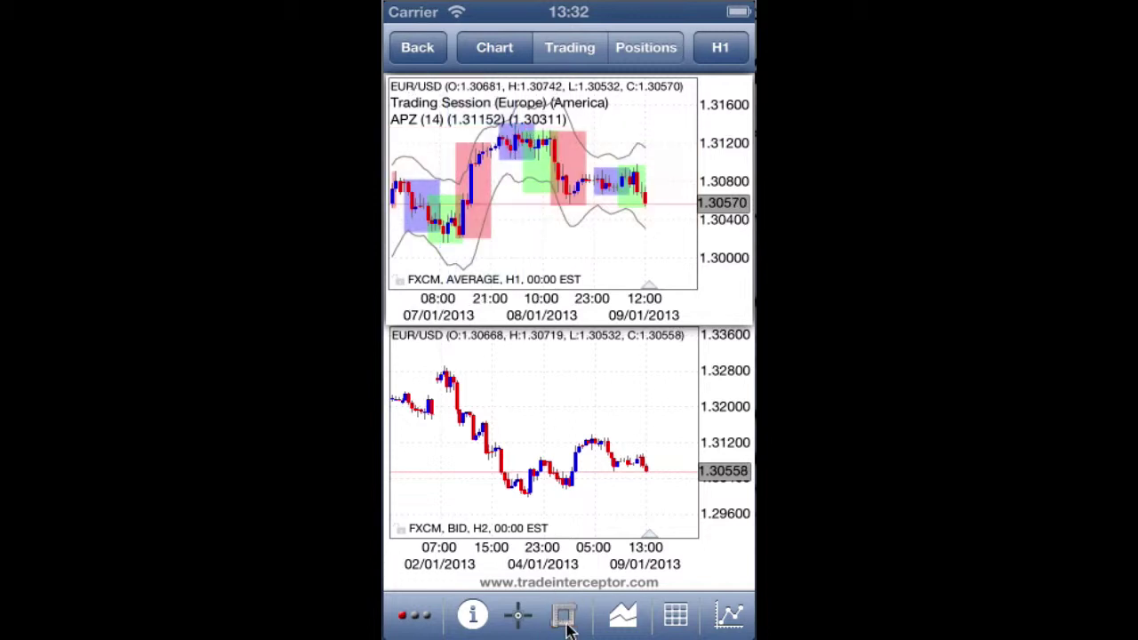
# Step: Check chart type options, choose the Two Charts layout, and show the main chart's indicators
pyautogui.click(622, 622)
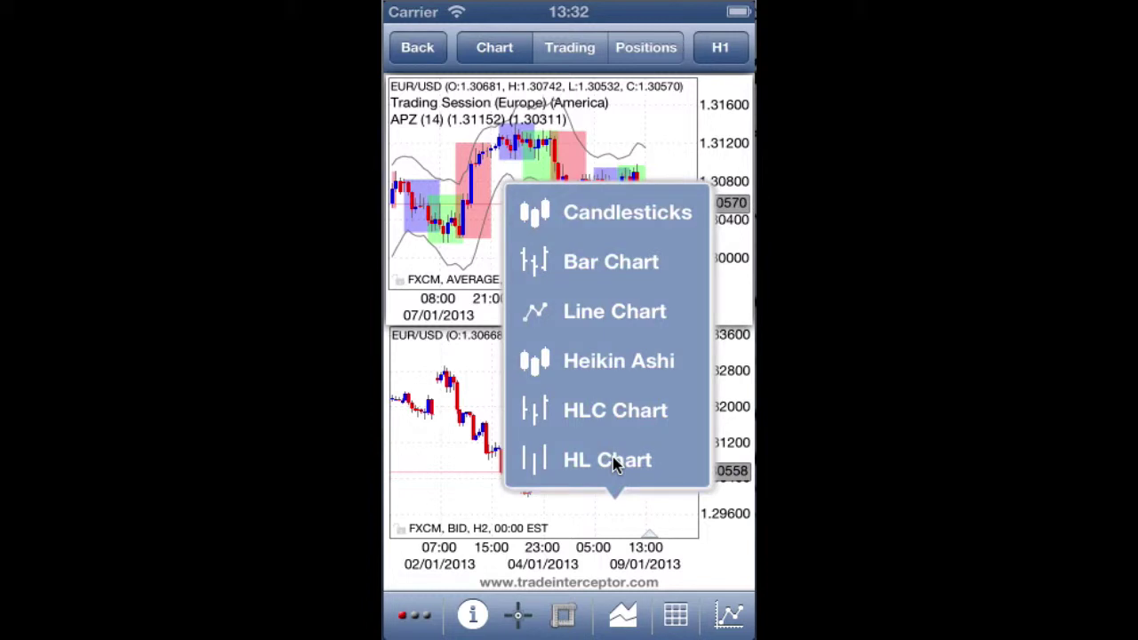
pyautogui.click(676, 615)
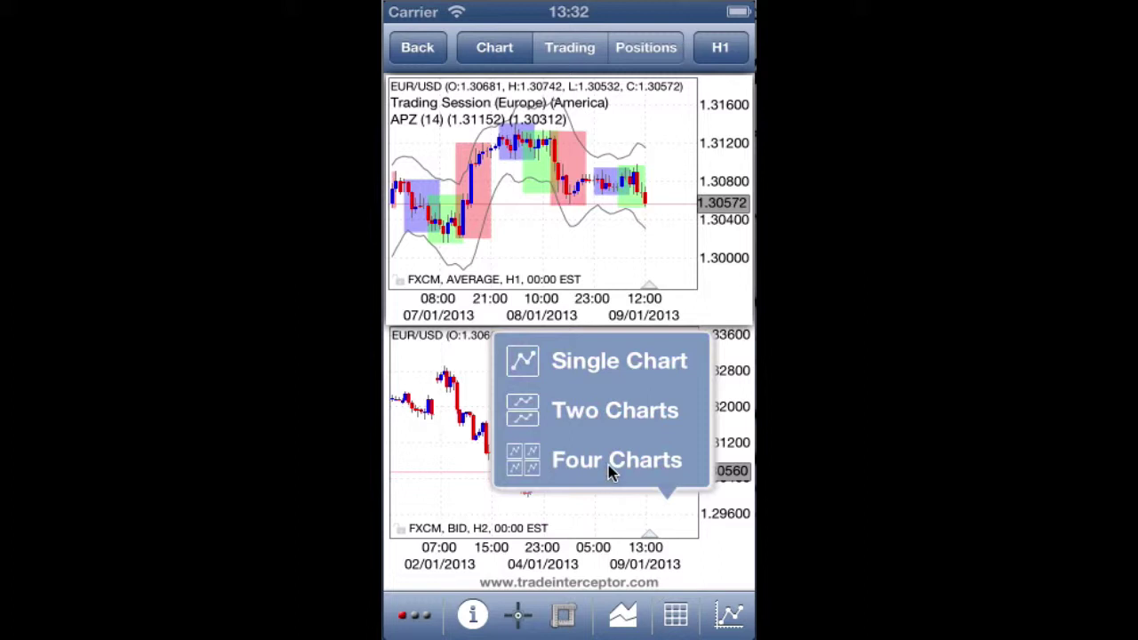
pyautogui.click(729, 615)
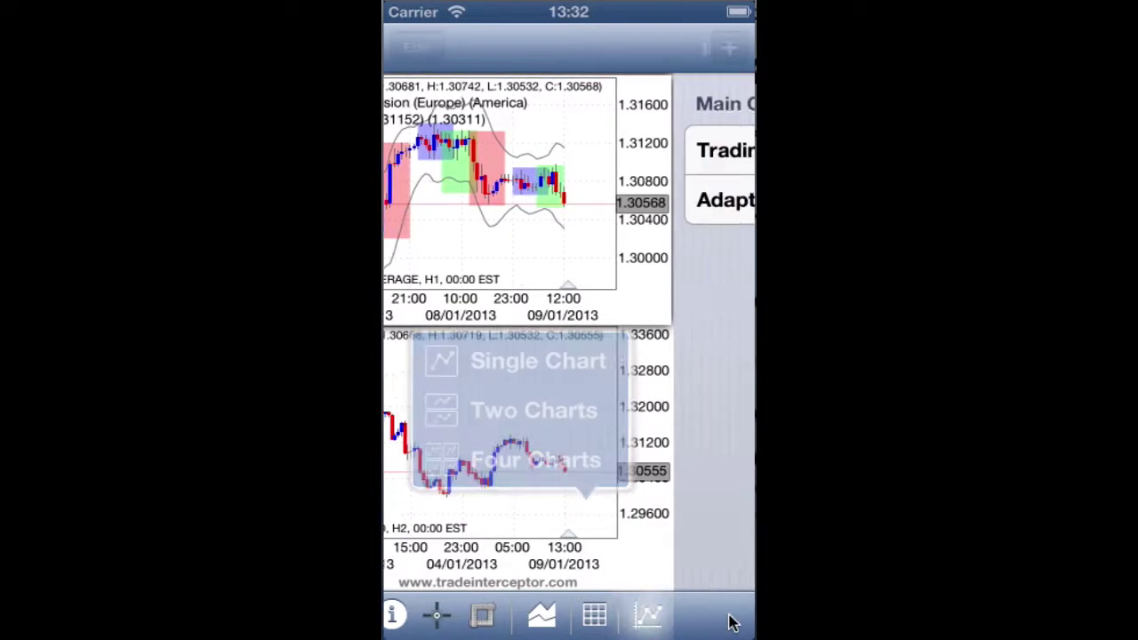
# Step: Browse the Indicators List catalogue, then return to the two EUR/USD charts
pyautogui.click(728, 48)
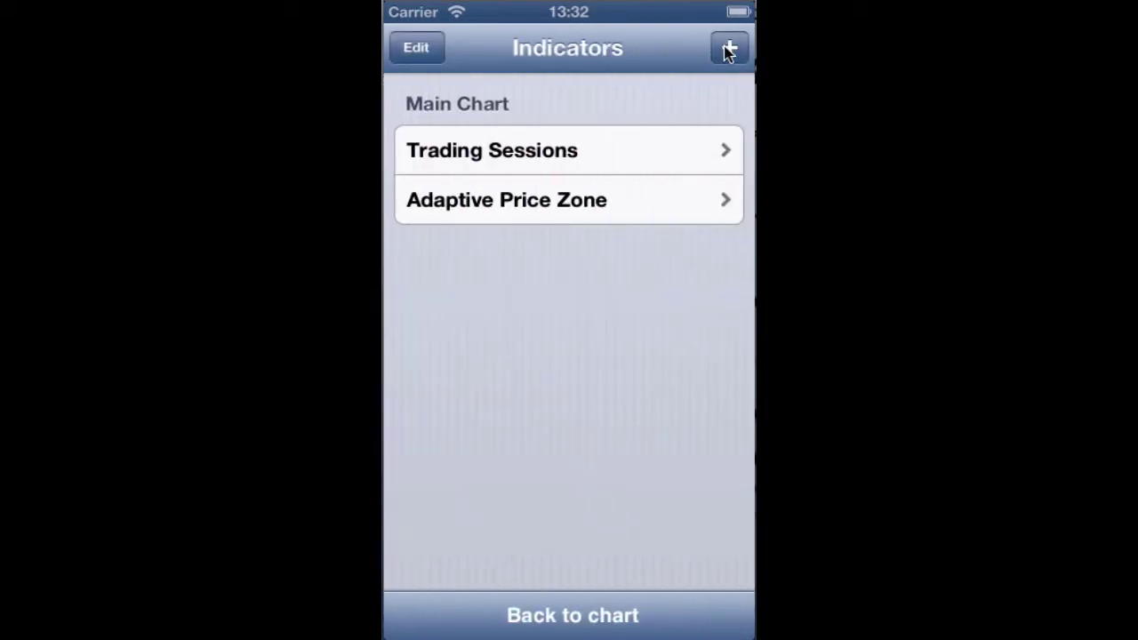
pyautogui.moveTo(607, 515); pyautogui.dragTo(599, 319)
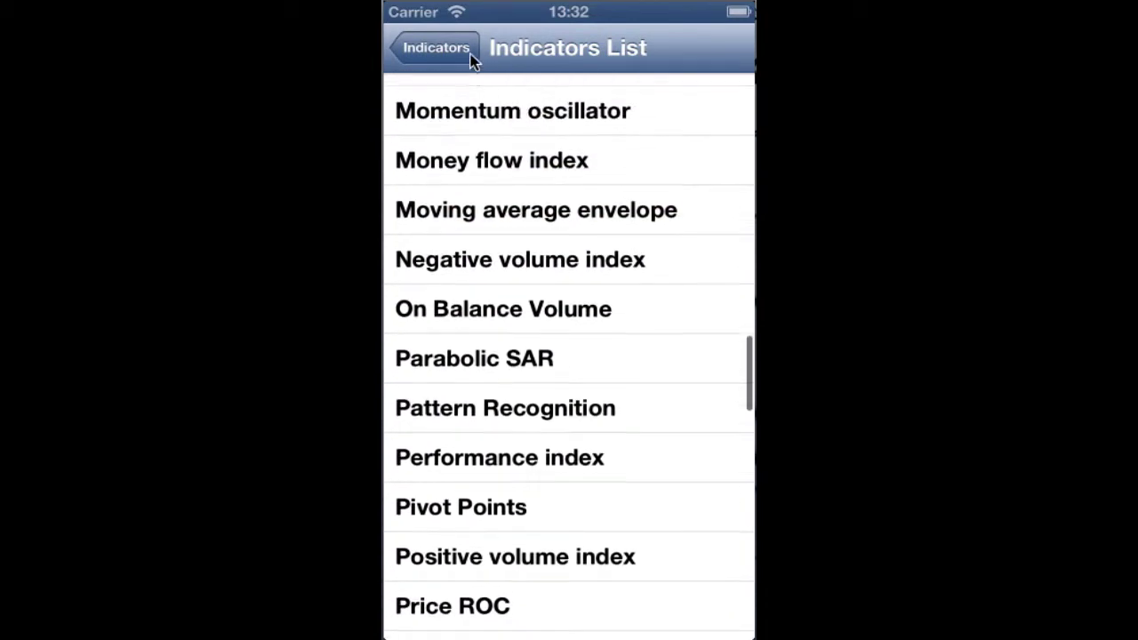
pyautogui.click(451, 54)
pyautogui.click(546, 614)
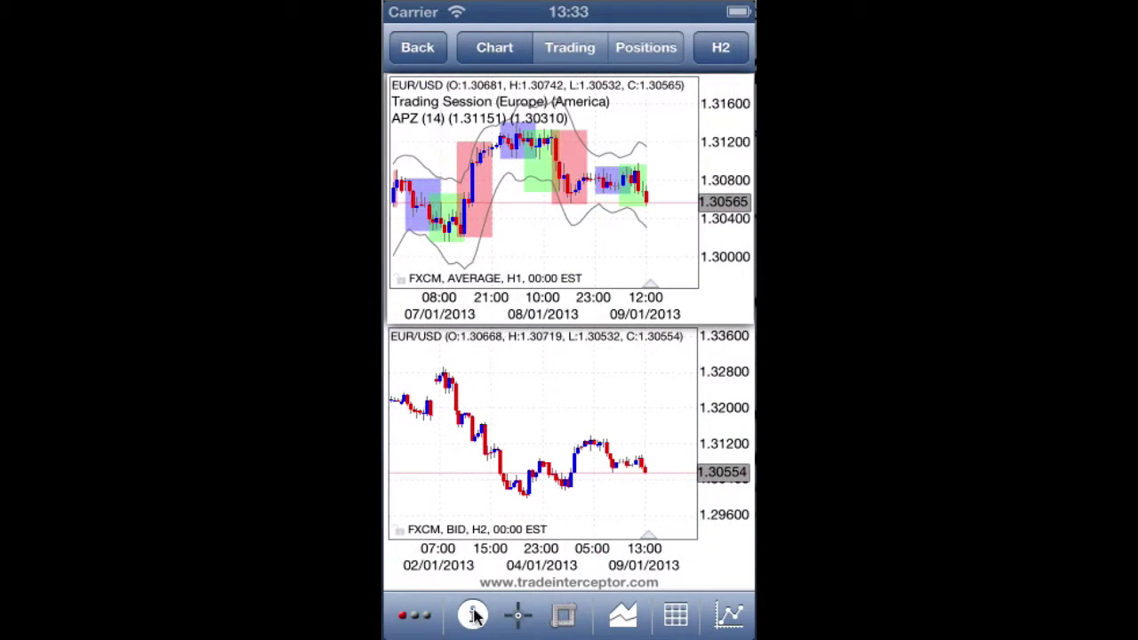
# Step: Browse the drawing Tools List, then show the six Trend Lines placed on the main chart
pyautogui.click(414, 617)
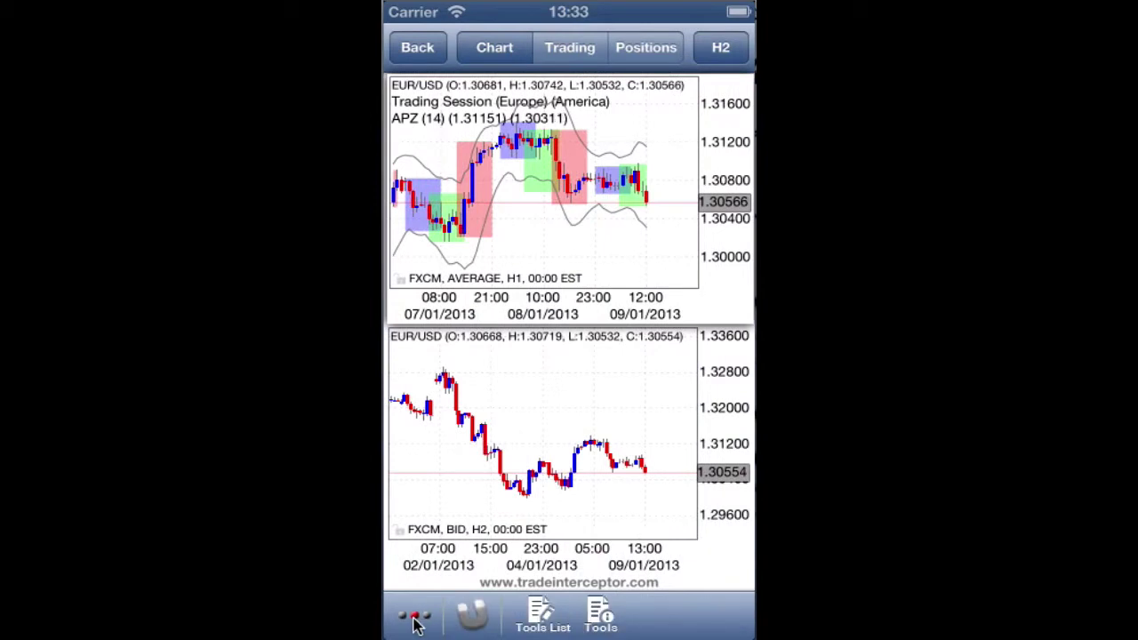
pyautogui.click(544, 617)
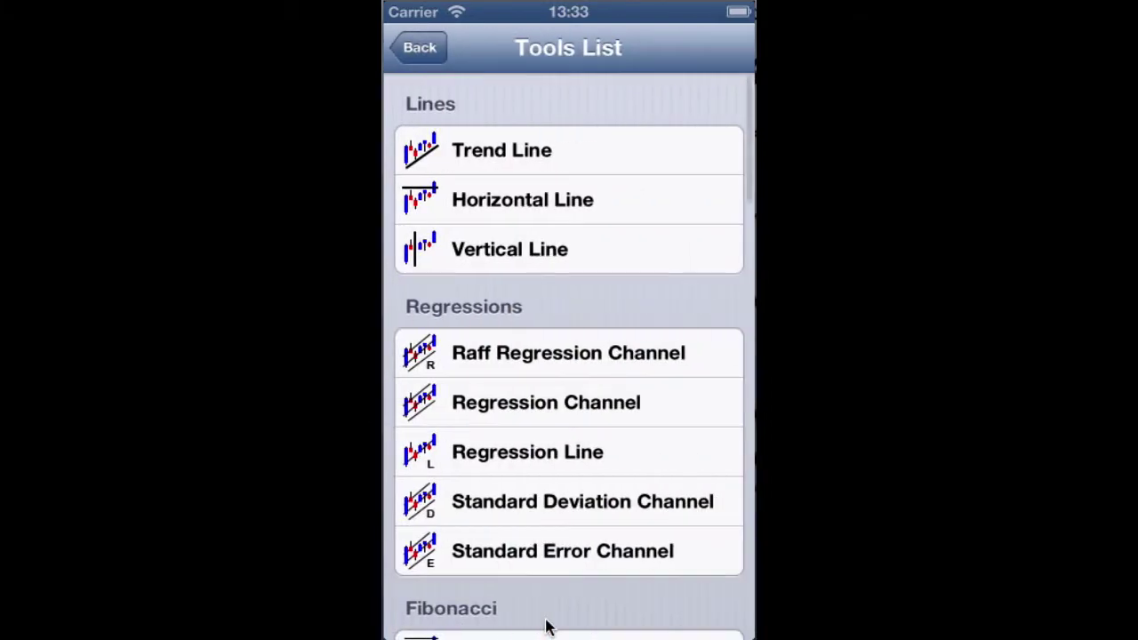
pyautogui.moveTo(582, 516); pyautogui.dragTo(589, 280)
pyautogui.moveTo(600, 501); pyautogui.dragTo(602, 302)
pyautogui.moveTo(599, 378); pyautogui.dragTo(601, 295)
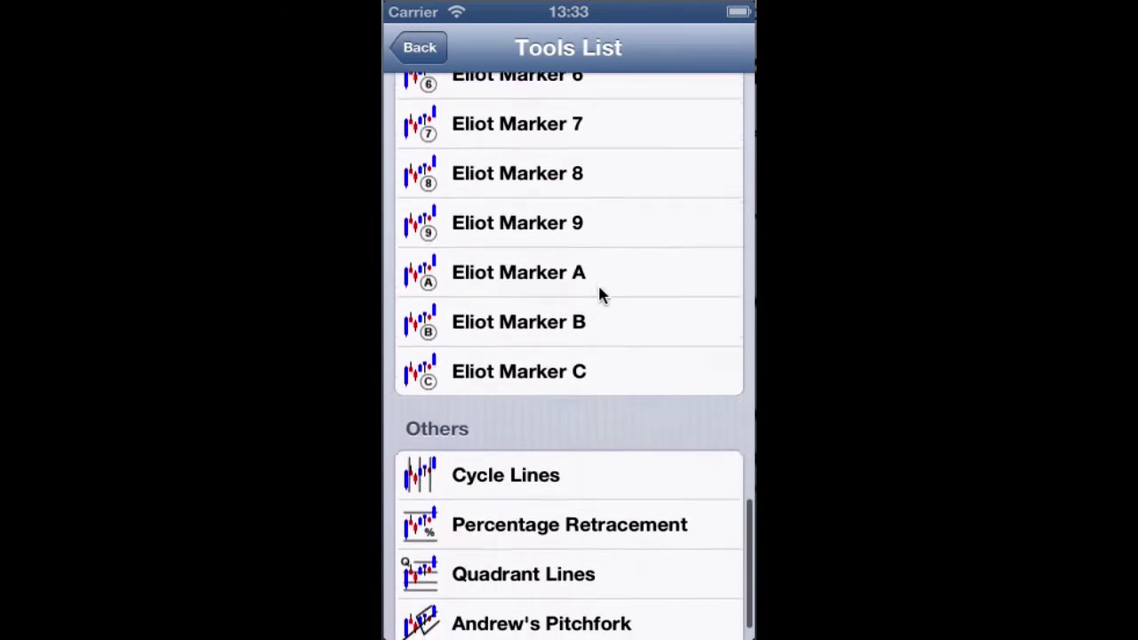
pyautogui.click(431, 49)
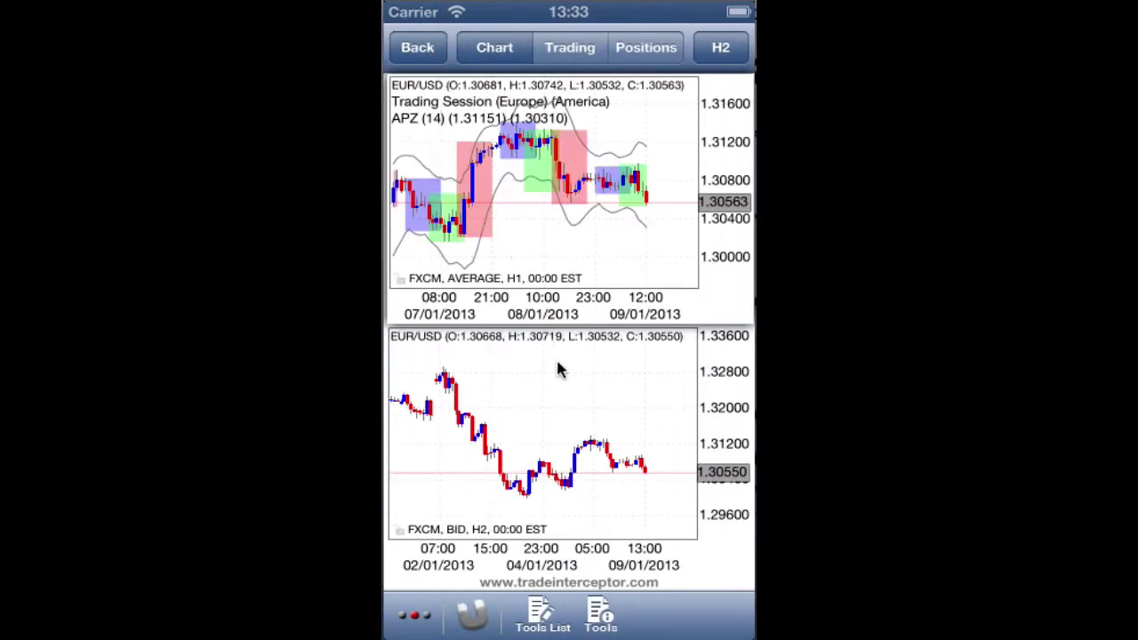
pyautogui.click(597, 615)
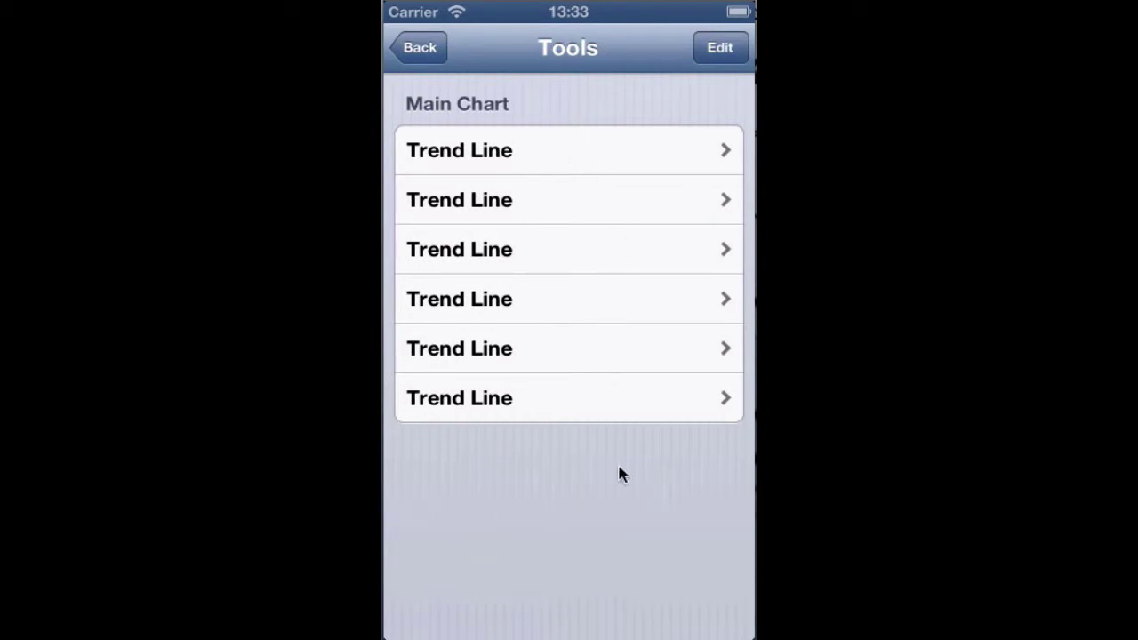
pyautogui.click(654, 403)
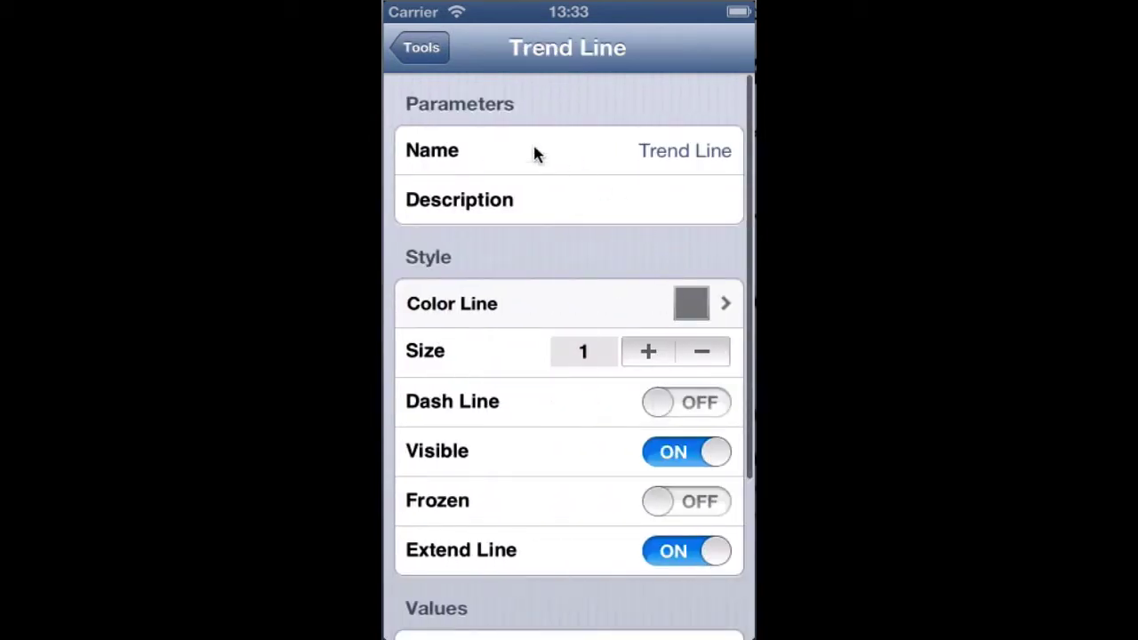
pyautogui.click(425, 53)
pyautogui.click(423, 50)
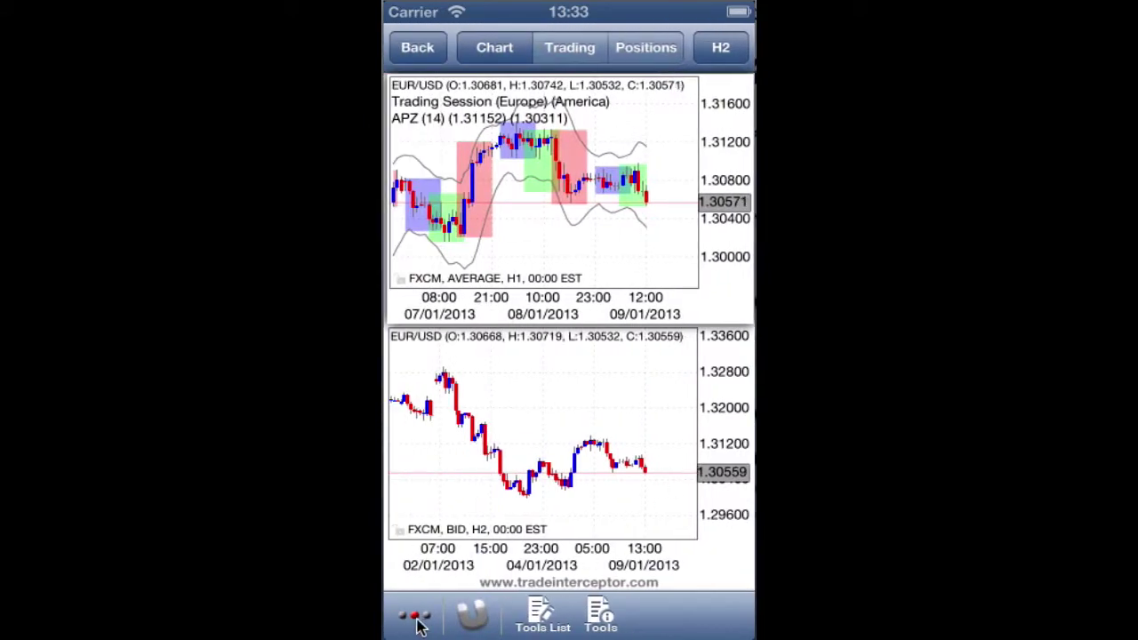
pyautogui.click(417, 619)
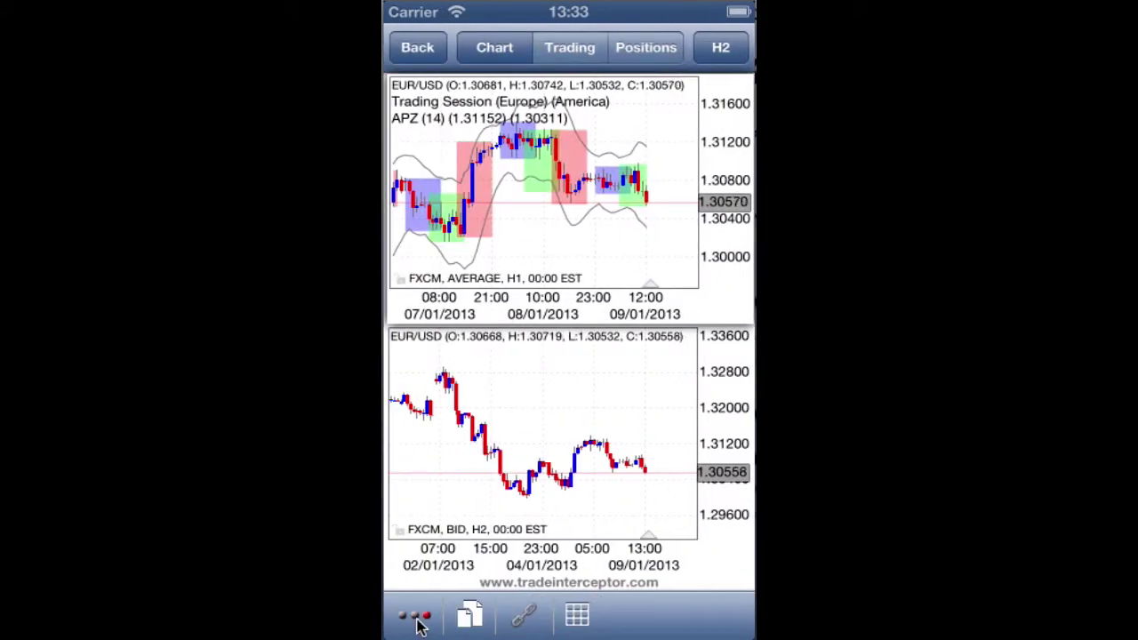
pyautogui.click(469, 618)
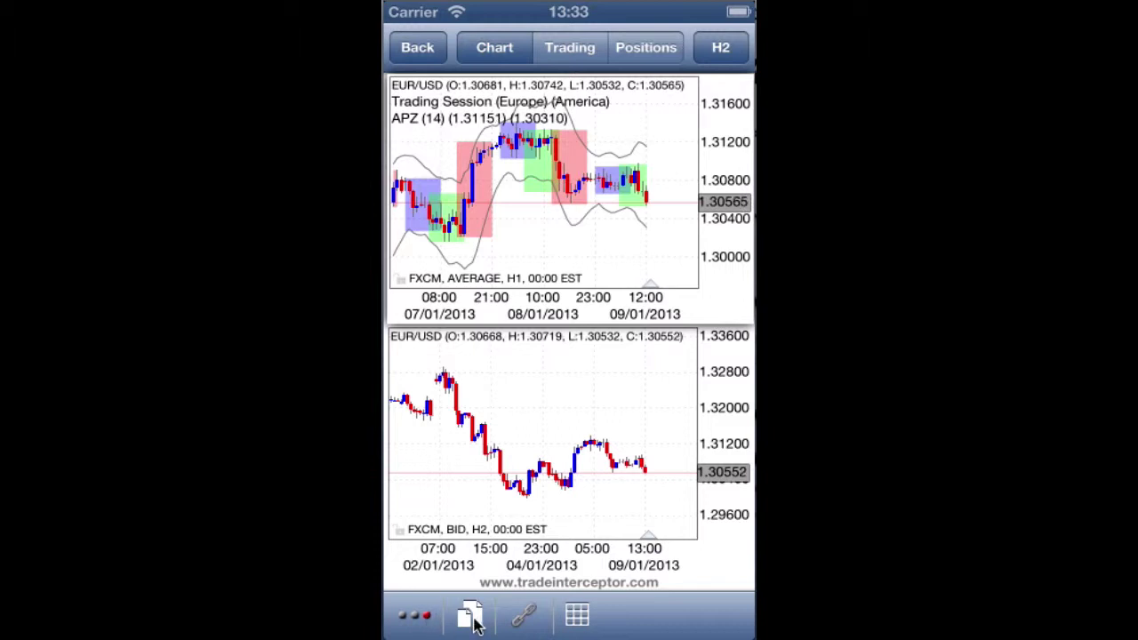
pyautogui.click(472, 620)
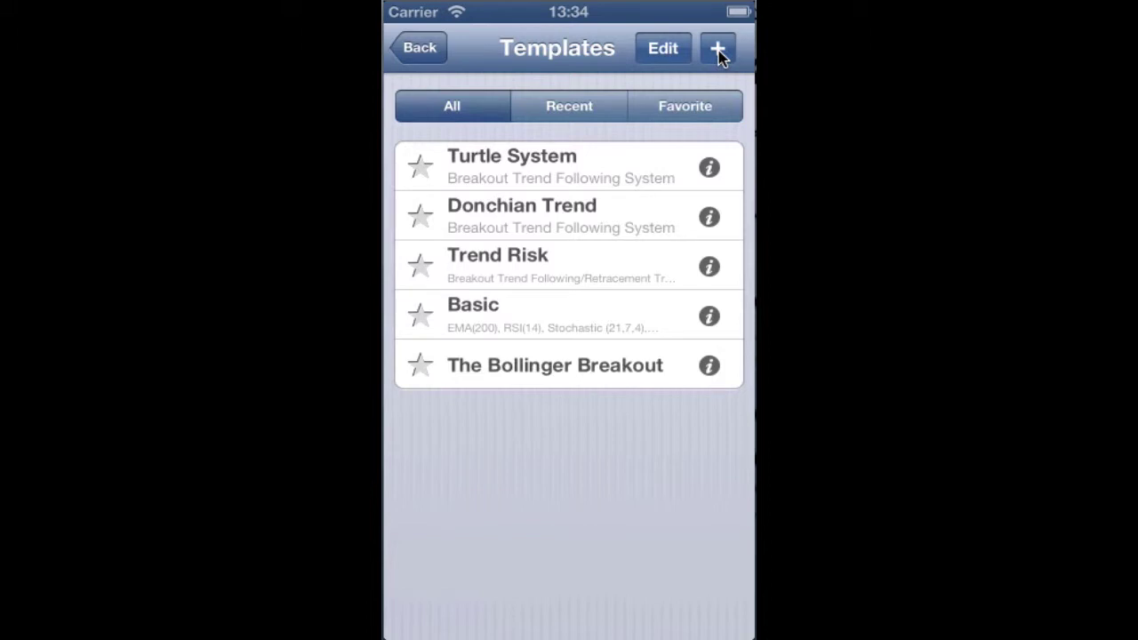
pyautogui.click(412, 53)
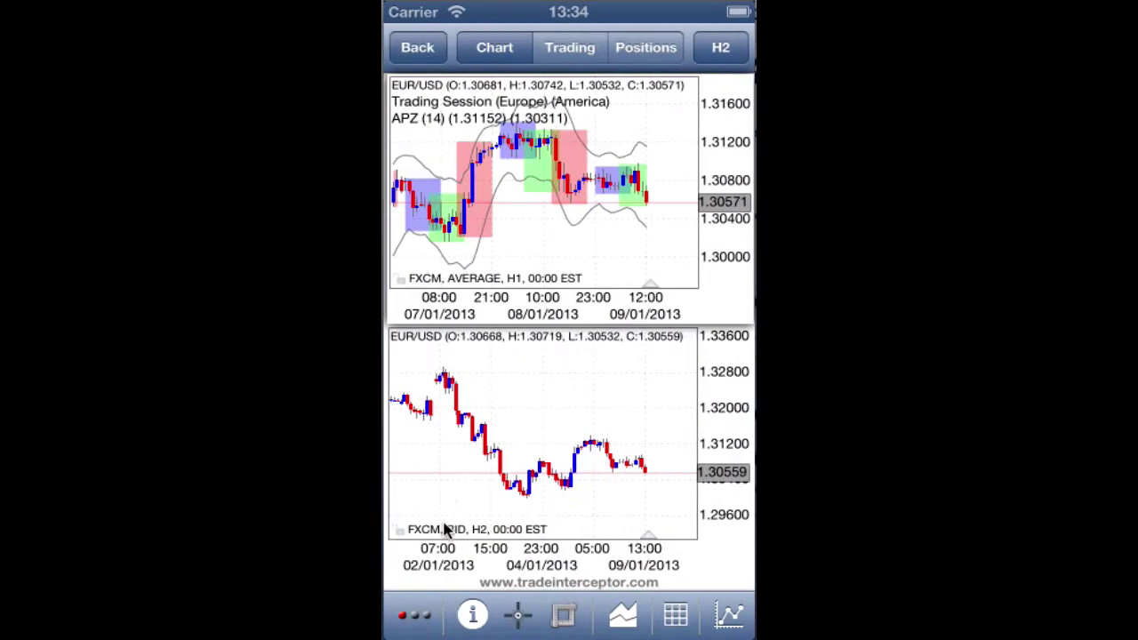
# Step: Confirm neither EUR/USD chart is linked, then bring up the FXCM UK EUR/USD trading form
pyautogui.click(414, 615)
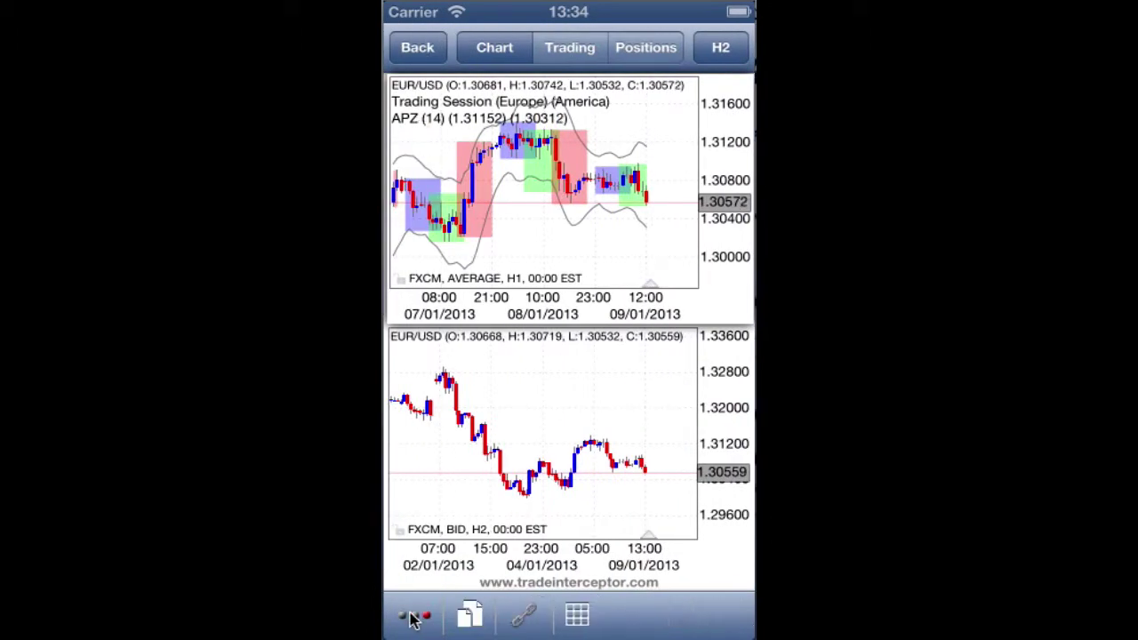
pyautogui.click(525, 616)
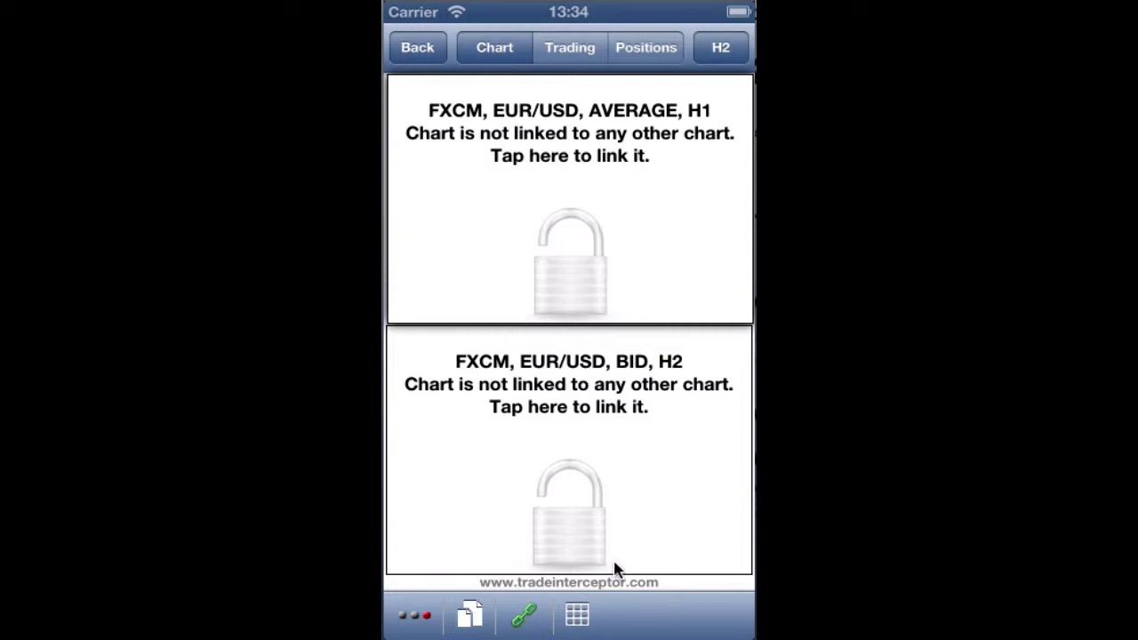
pyautogui.click(524, 616)
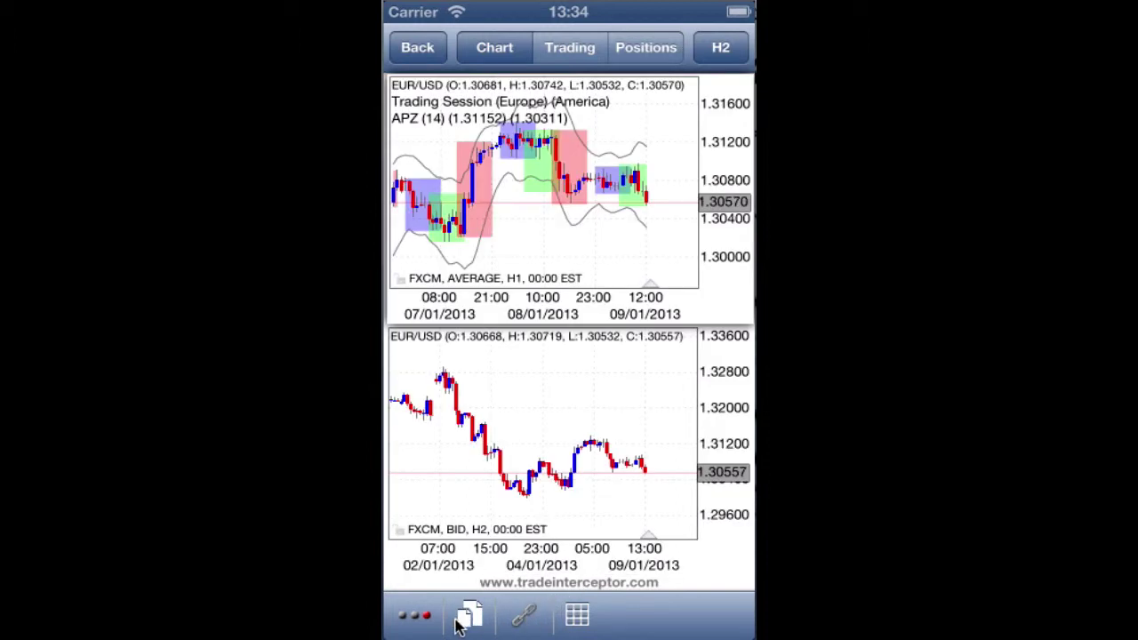
pyautogui.click(418, 622)
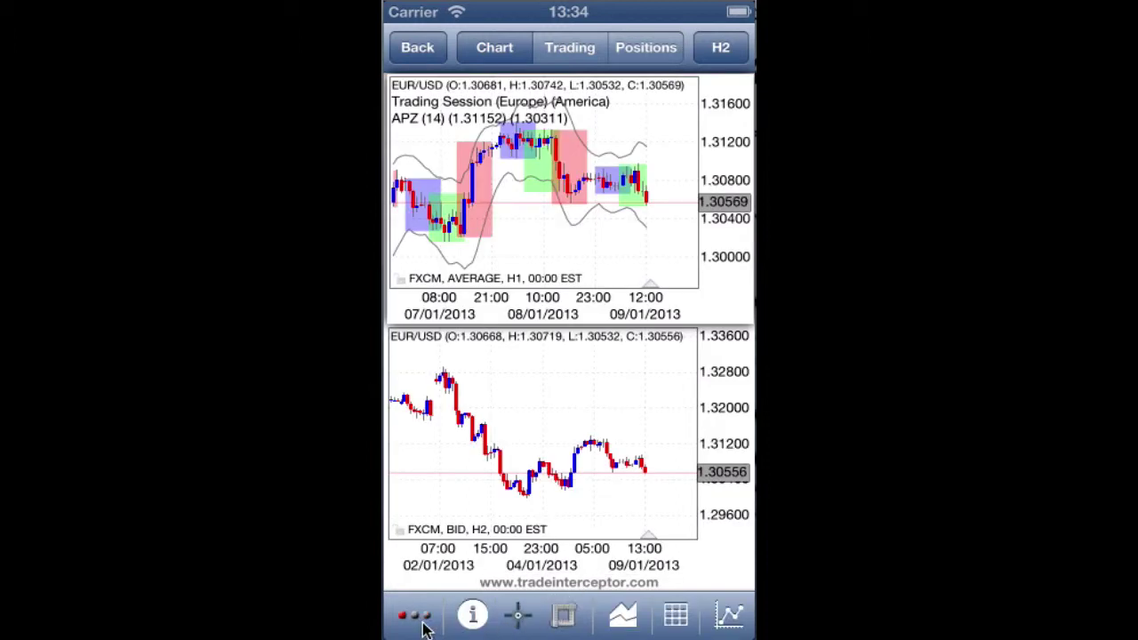
pyautogui.click(570, 54)
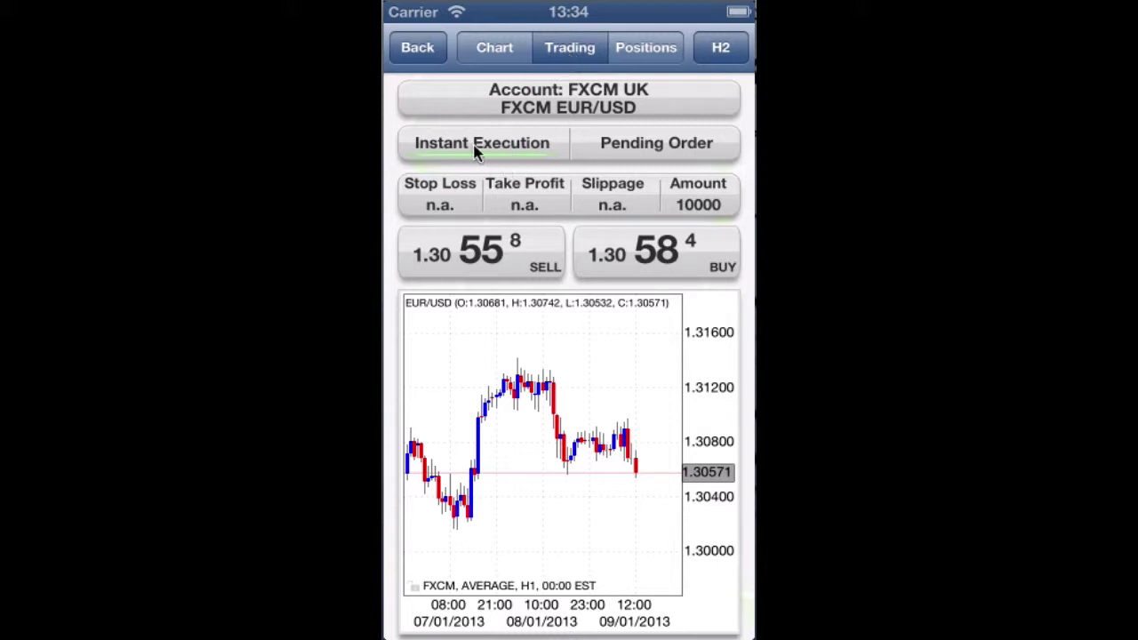
# Step: Review Pending Order options, then show the open 10000 EUR/USD Buy position with S/L 1.30033, T/P 1.32691
pyautogui.click(640, 148)
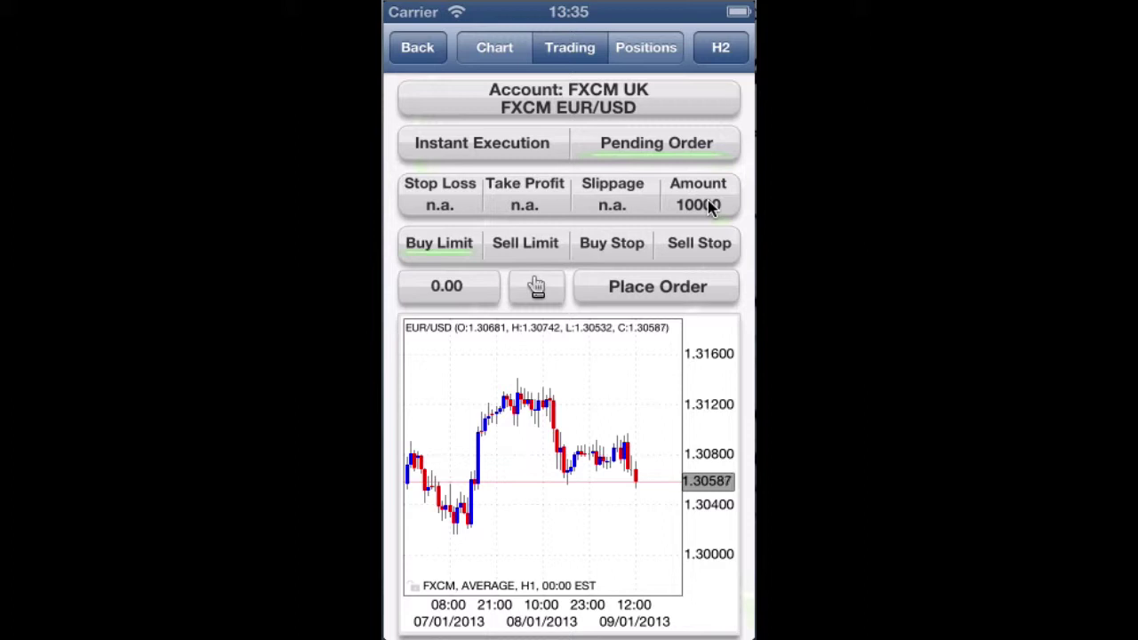
pyautogui.click(647, 52)
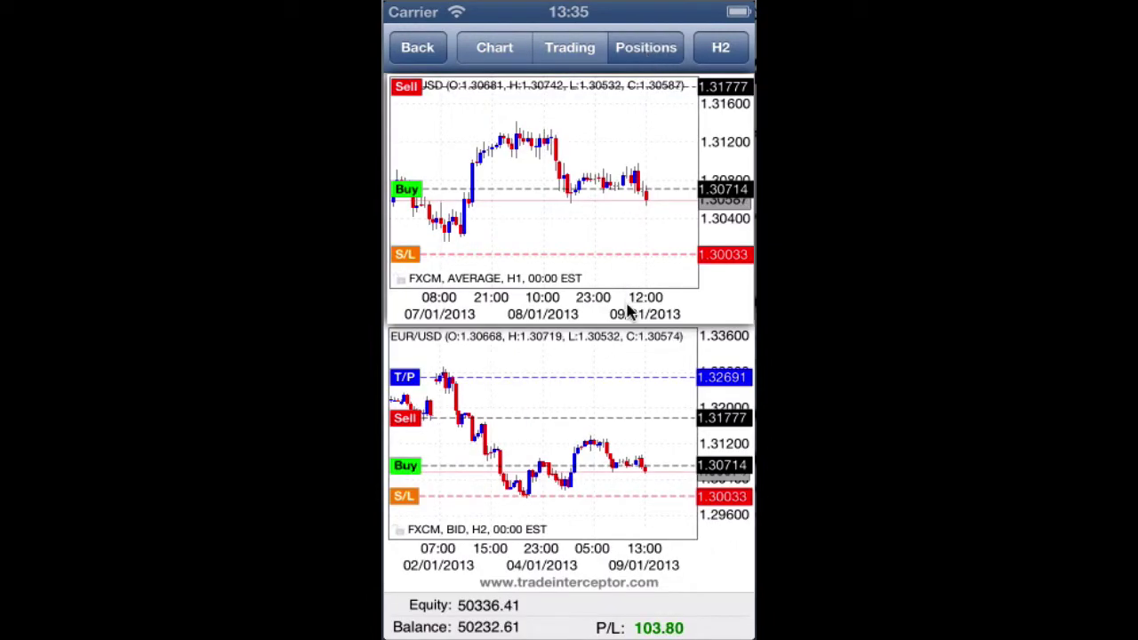
pyautogui.click(596, 467)
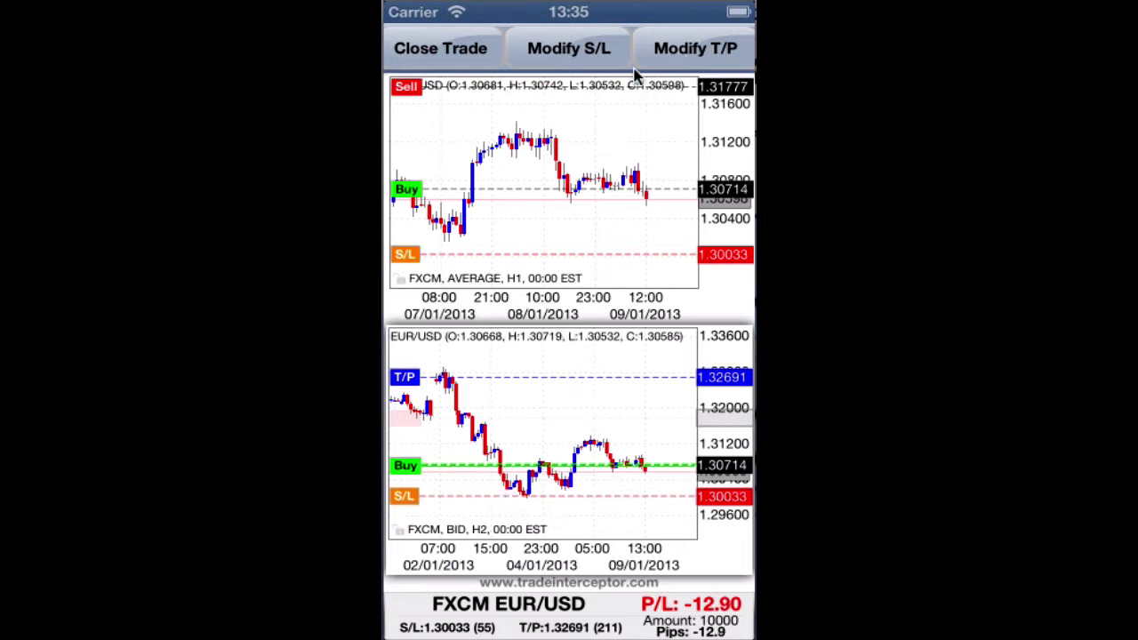
# Step: Dismiss the Close Trade/Modify options and mark the 1.29756 level below the stop loss
pyautogui.click(571, 55)
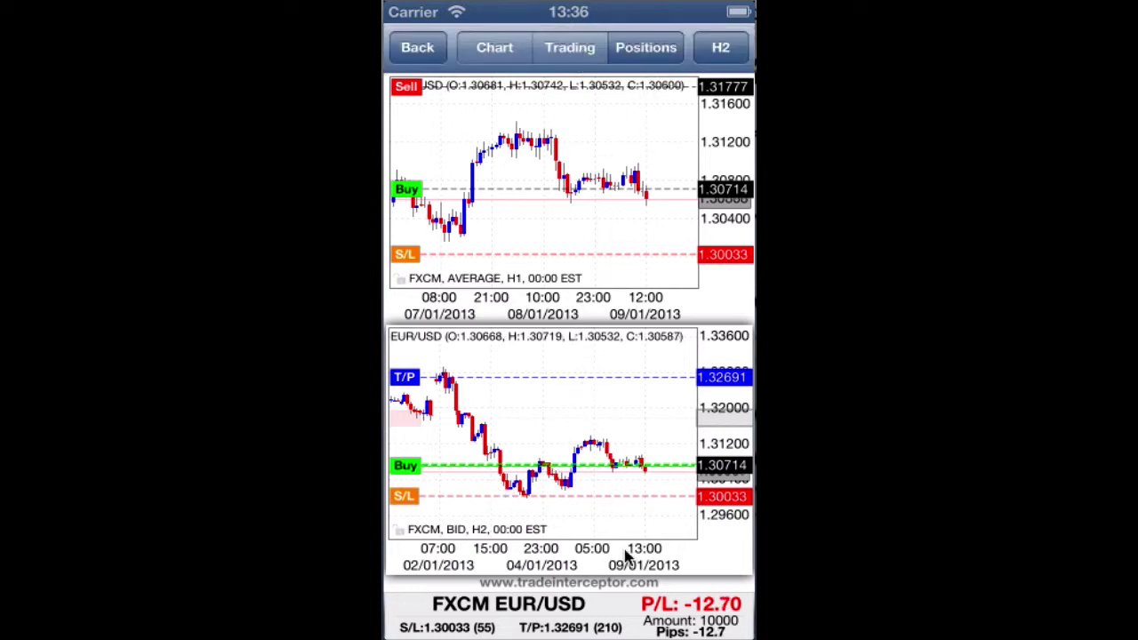
pyautogui.moveTo(614, 520); pyautogui.dragTo(609, 509)
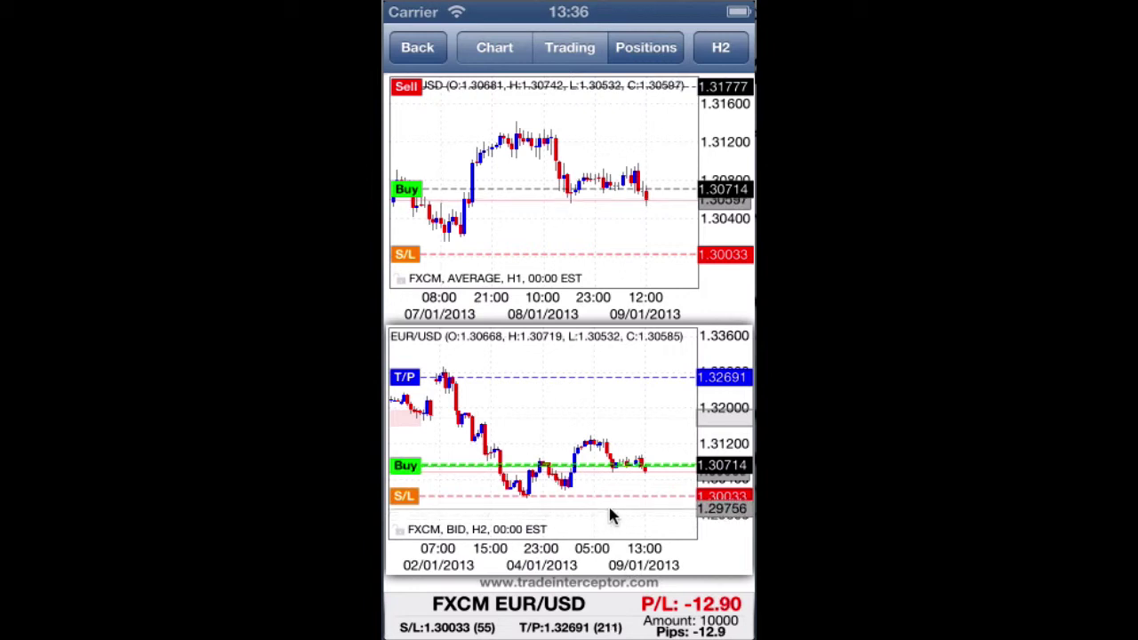